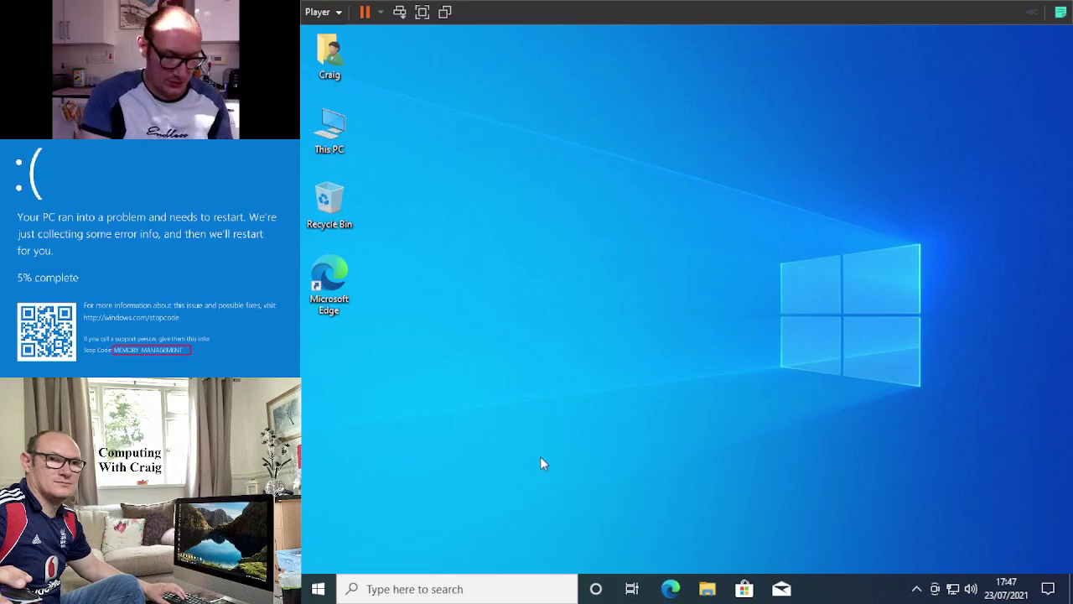
Launch mdsched and schedule a memory check for next startup, closing the confirmation
{"action": "key", "text": "super+r"}
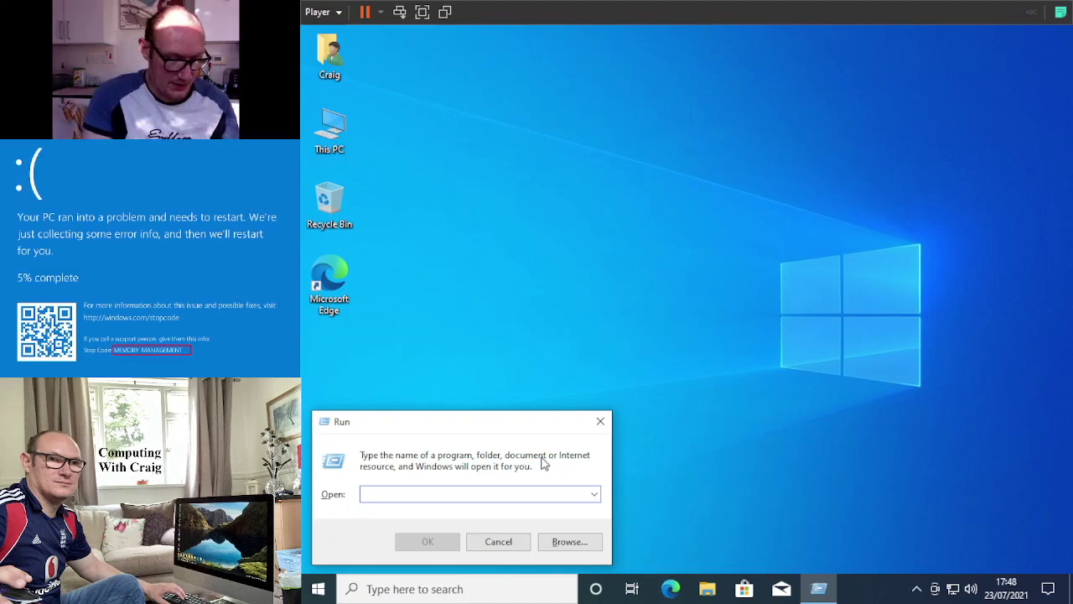
{"action": "type", "text": "md"}
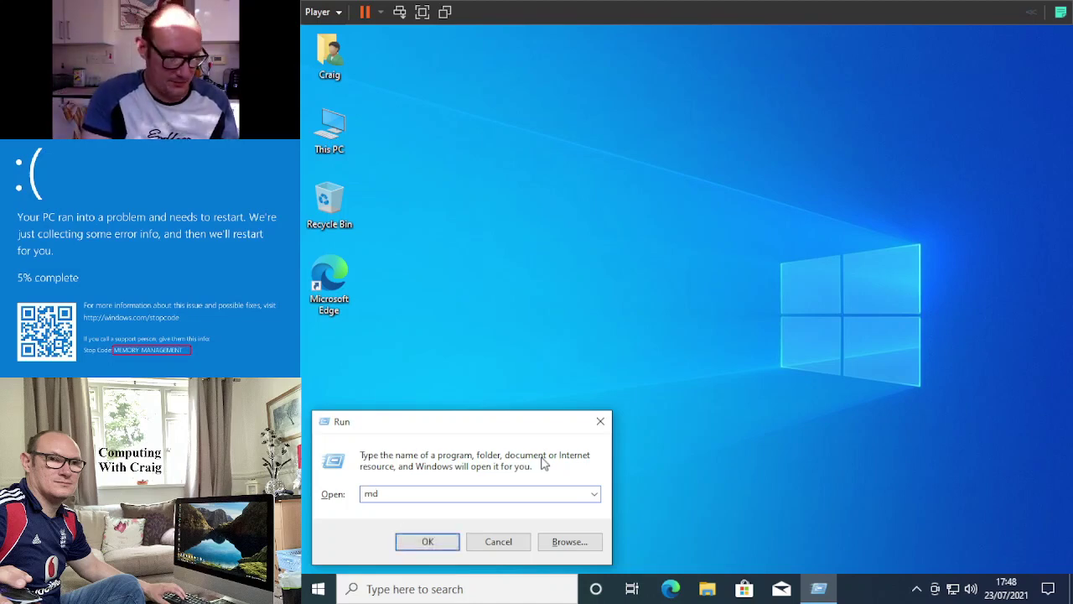
{"action": "type", "text": "sc"}
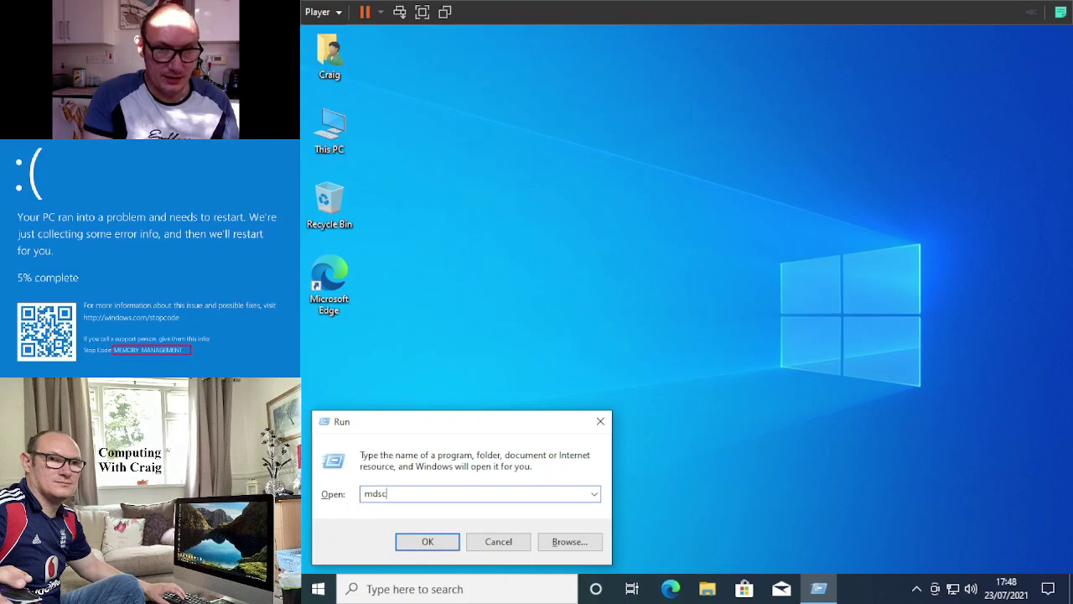
{"action": "type", "text": "hed"}
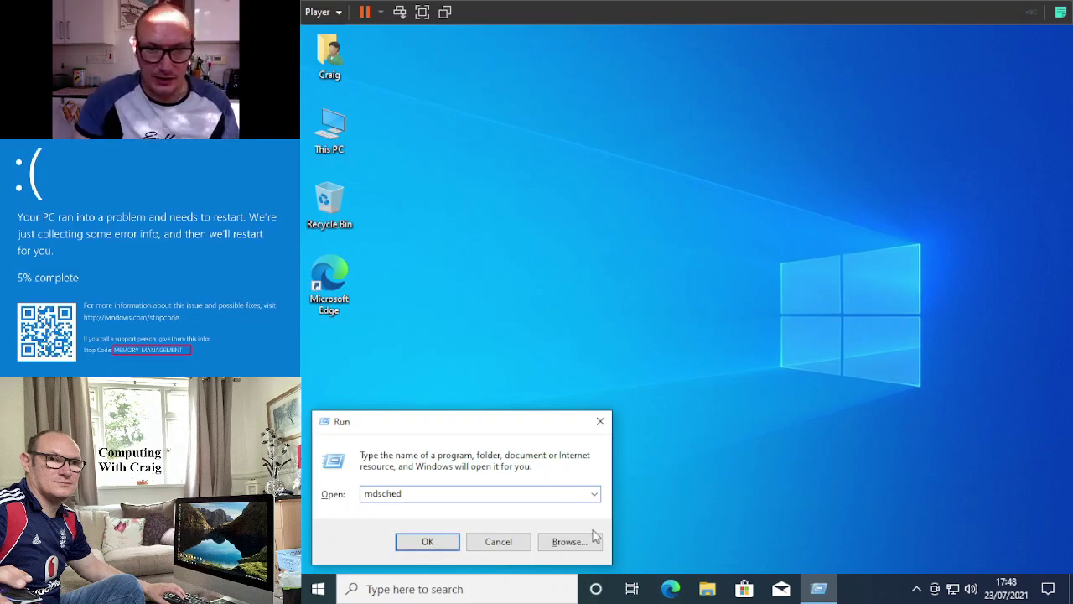
{"action": "left_click", "coordinate": [429, 541]}
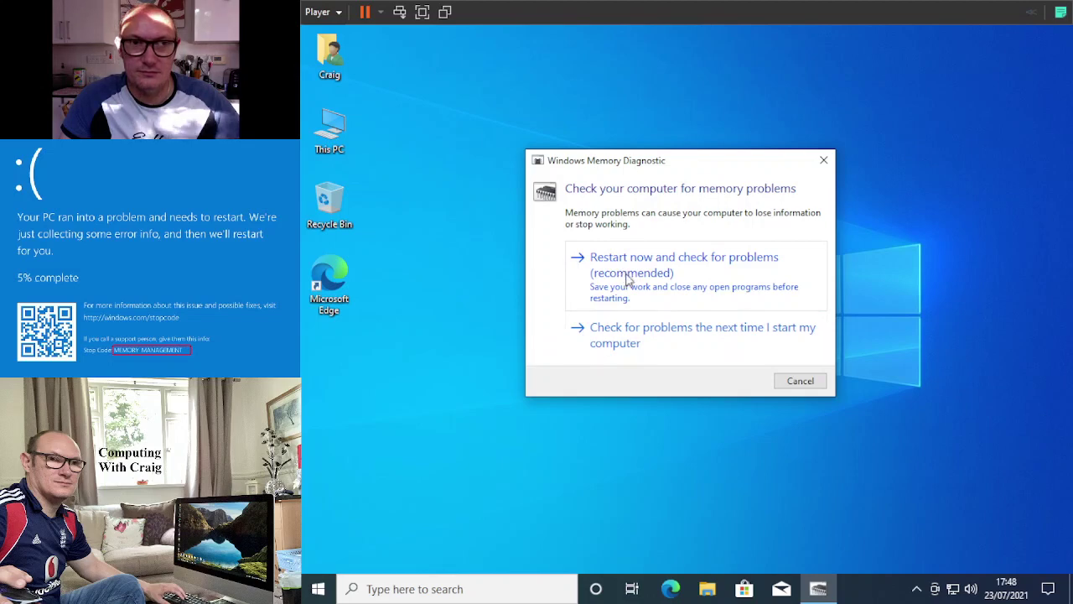
{"action": "left_click", "coordinate": [612, 334]}
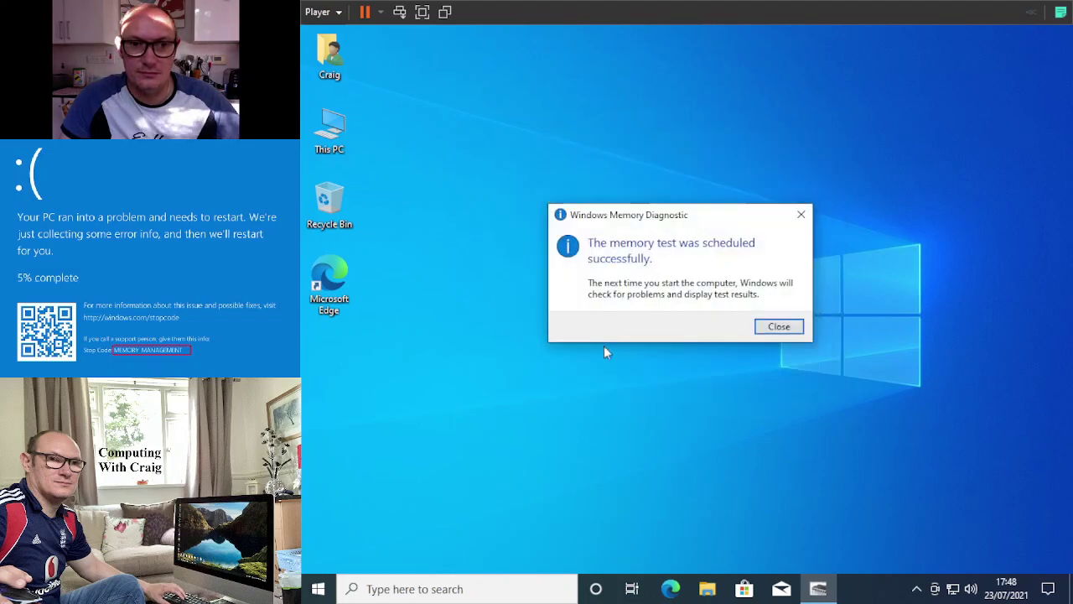
{"action": "left_click", "coordinate": [779, 327]}
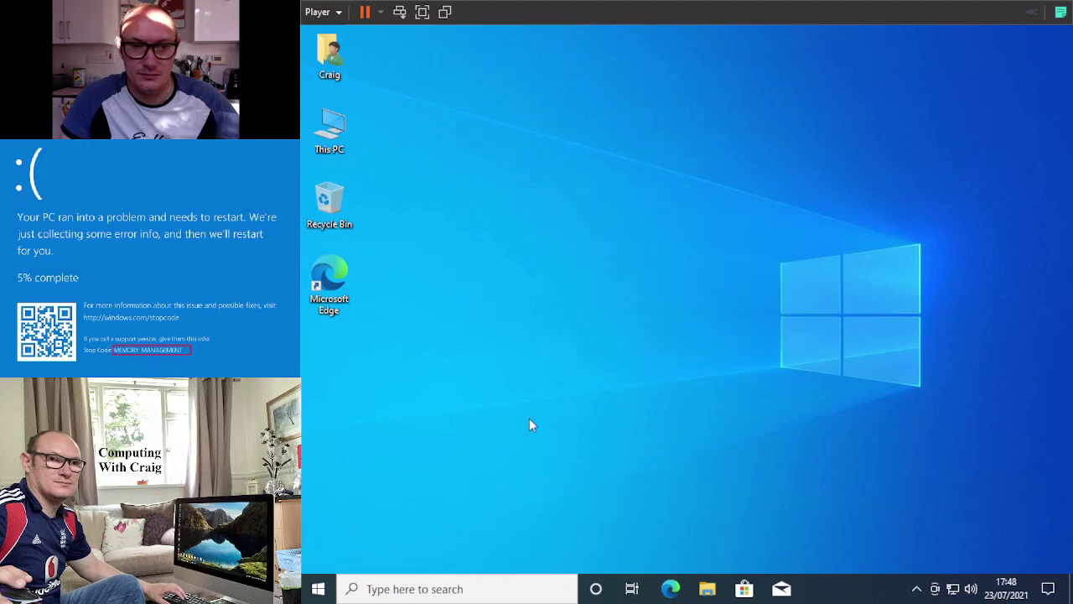
Restart Windows from the Start menu's power options
{"action": "left_click", "coordinate": [320, 589]}
{"action": "left_click", "coordinate": [319, 555]}
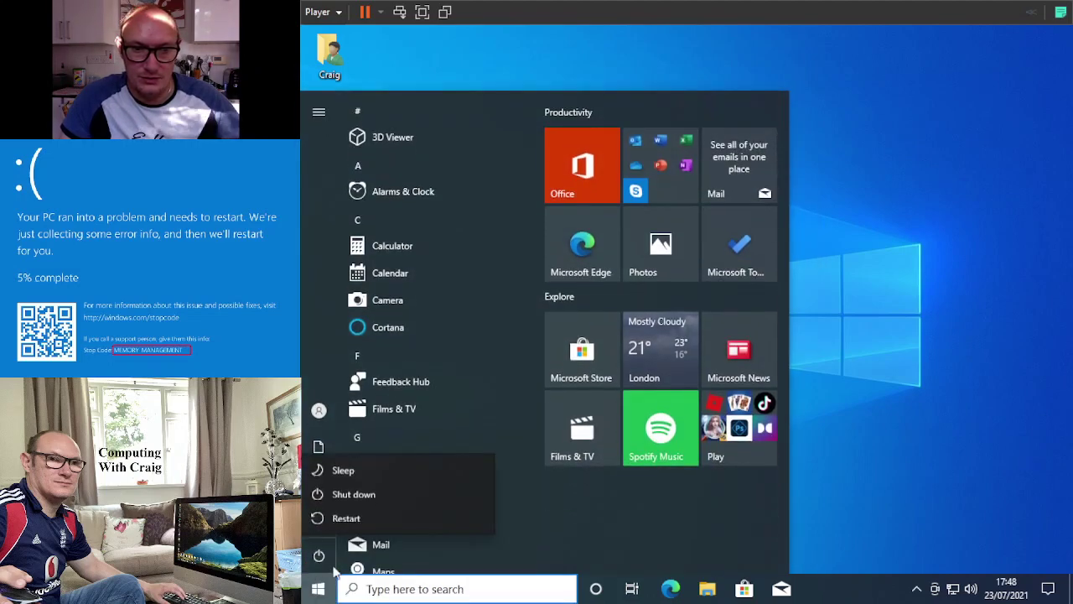
{"action": "left_click", "coordinate": [373, 516]}
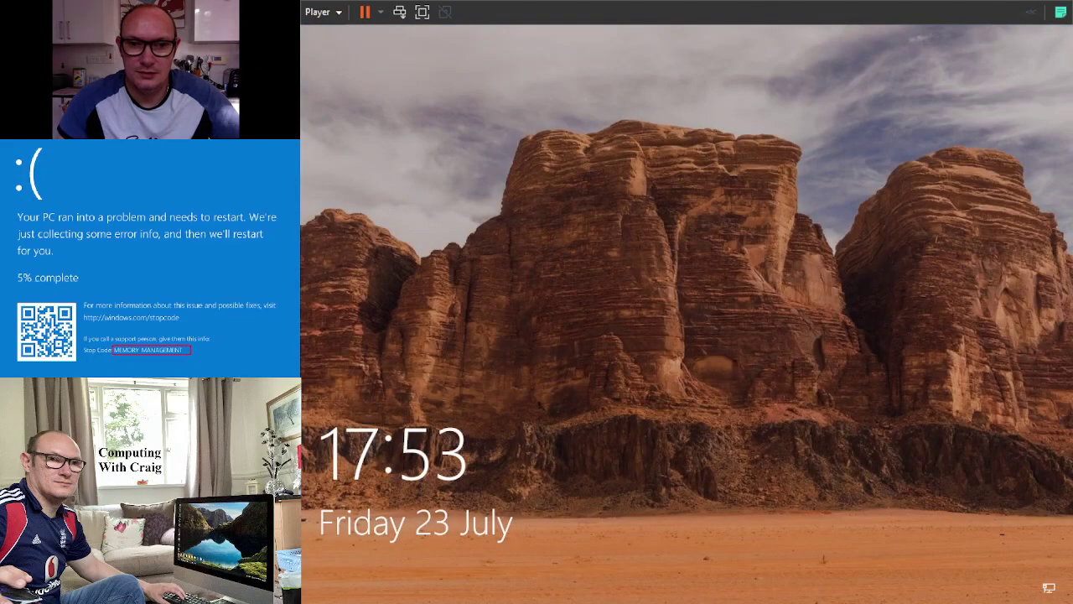
Dismiss the lock screen and sign in with the account password
{"action": "key", "text": "space"}
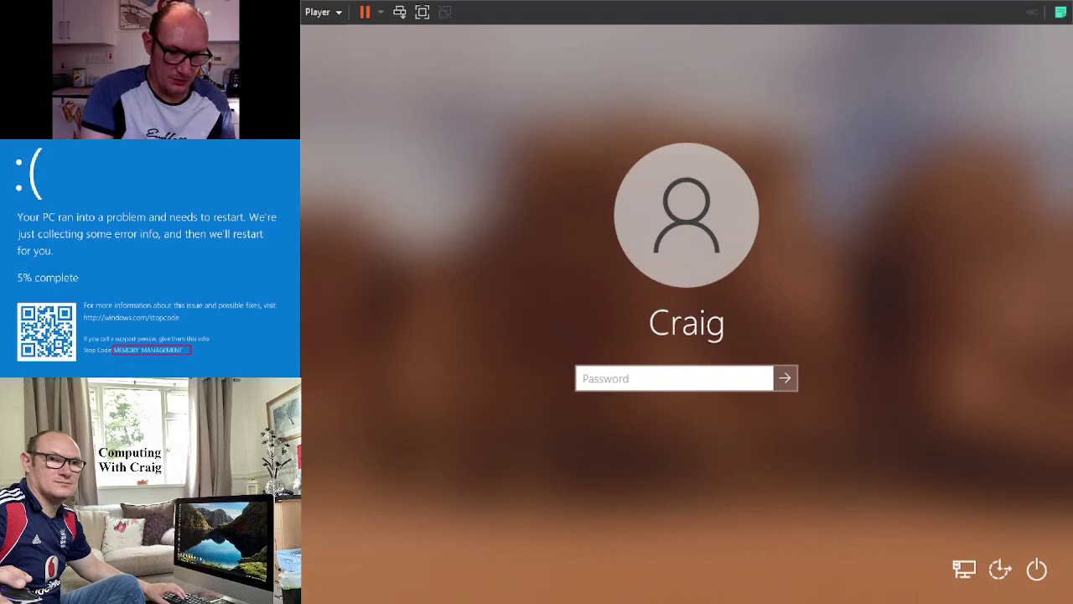
{"action": "type", "text": "*****"}
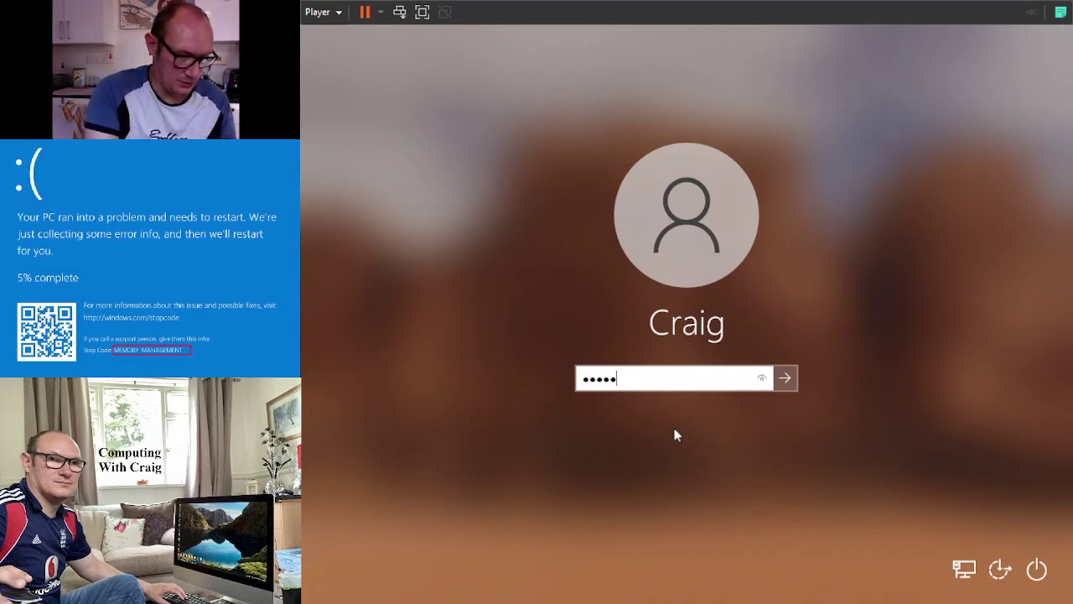
{"action": "type", "text": "******"}
{"action": "key", "text": "Return"}
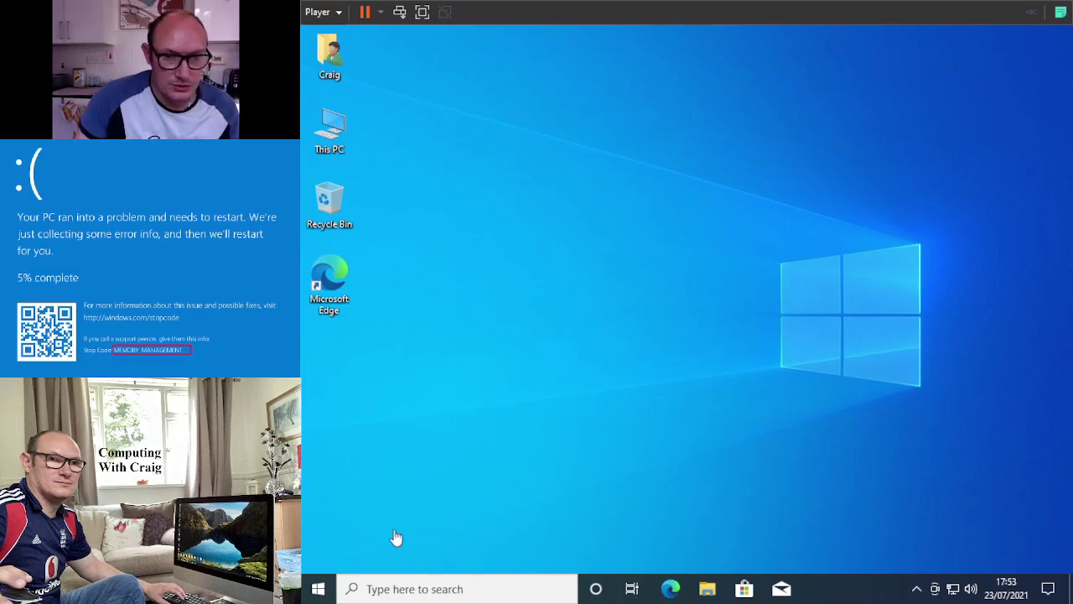
Open Event Viewer from the Start button's context menu and show the System log's 423 events
{"action": "right_click", "coordinate": [320, 591]}
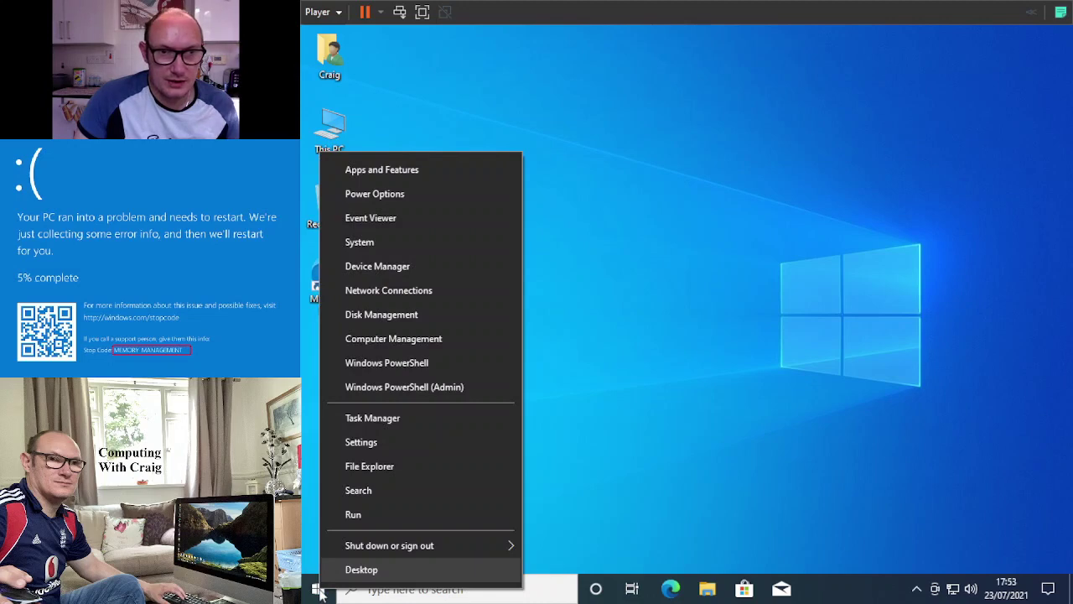
{"action": "left_click", "coordinate": [405, 217]}
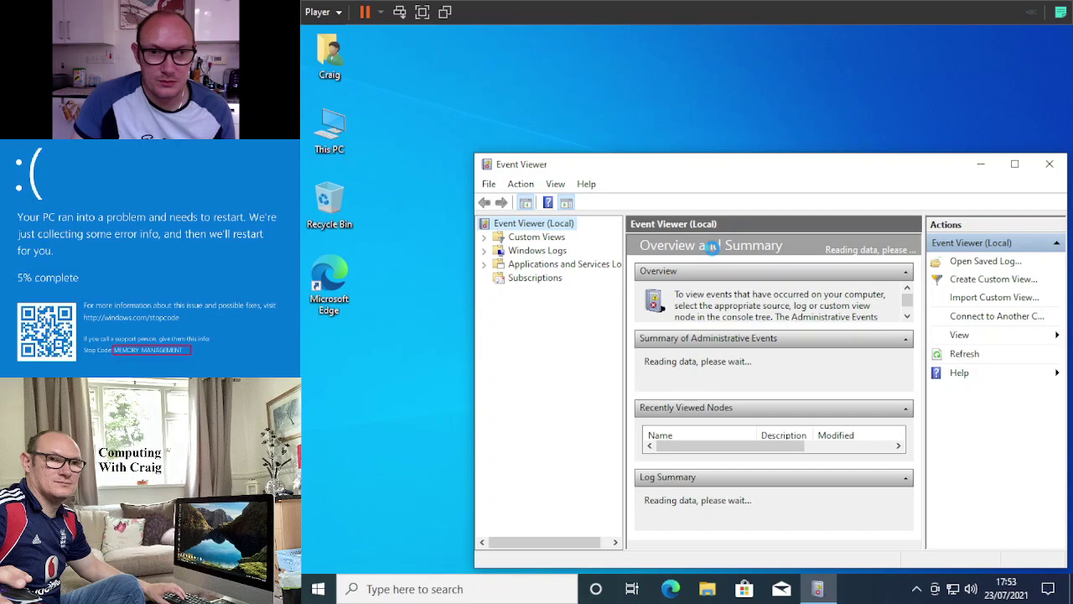
{"action": "left_click", "coordinate": [484, 251]}
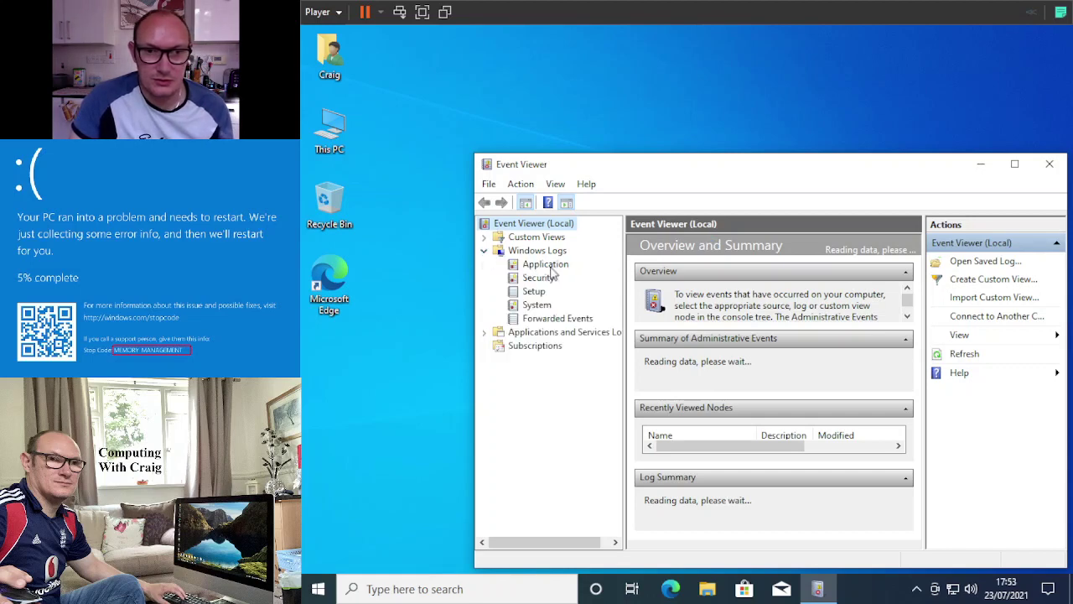
{"action": "left_click", "coordinate": [537, 306]}
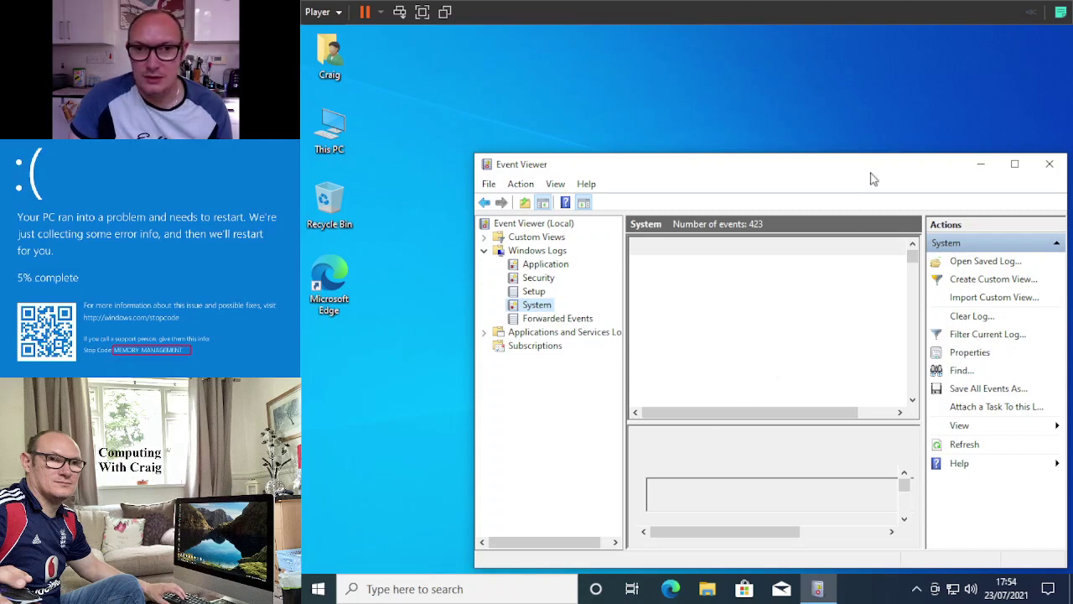
{"action": "left_click_drag", "start_coordinate": [867, 167], "coordinate": [764, 99]}
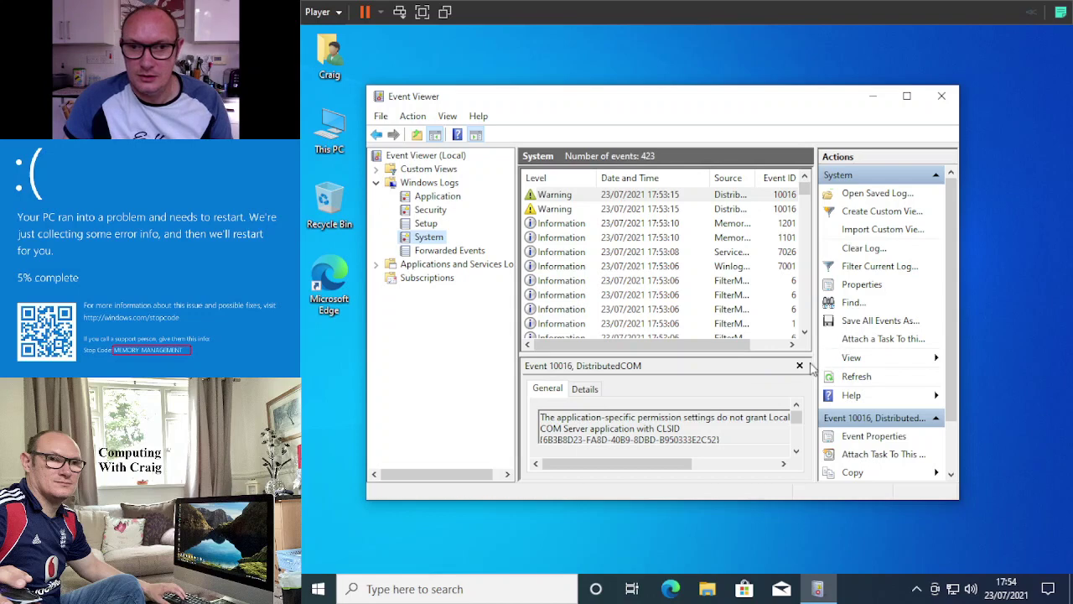
Search the events for 'memoryDiagnostic' to locate Event 1201, MemoryDiagnostics-Results
{"action": "left_click", "coordinate": [853, 302]}
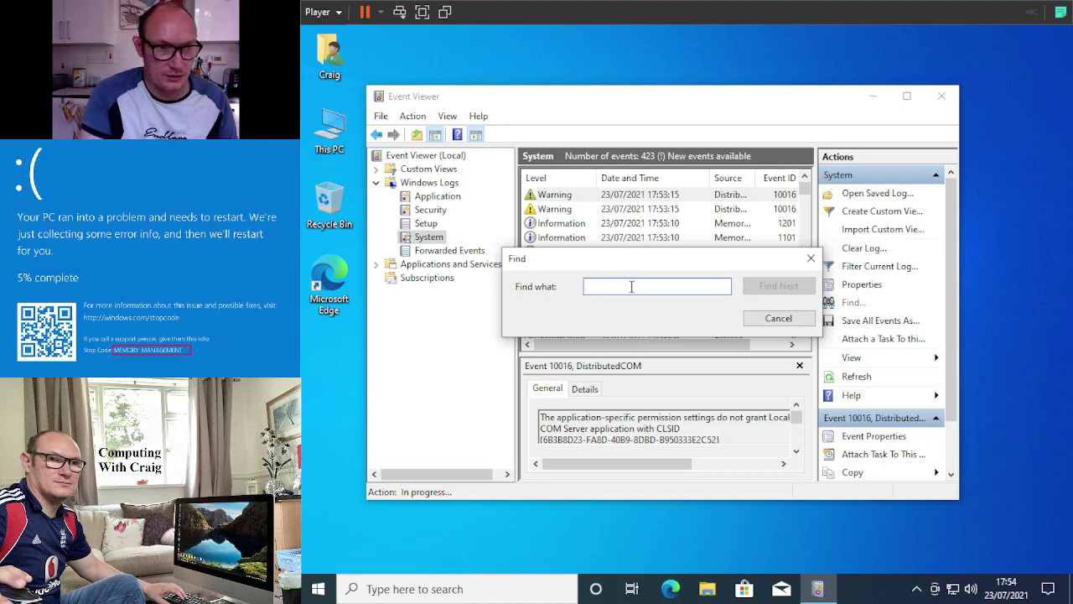
{"action": "type", "text": "mem"}
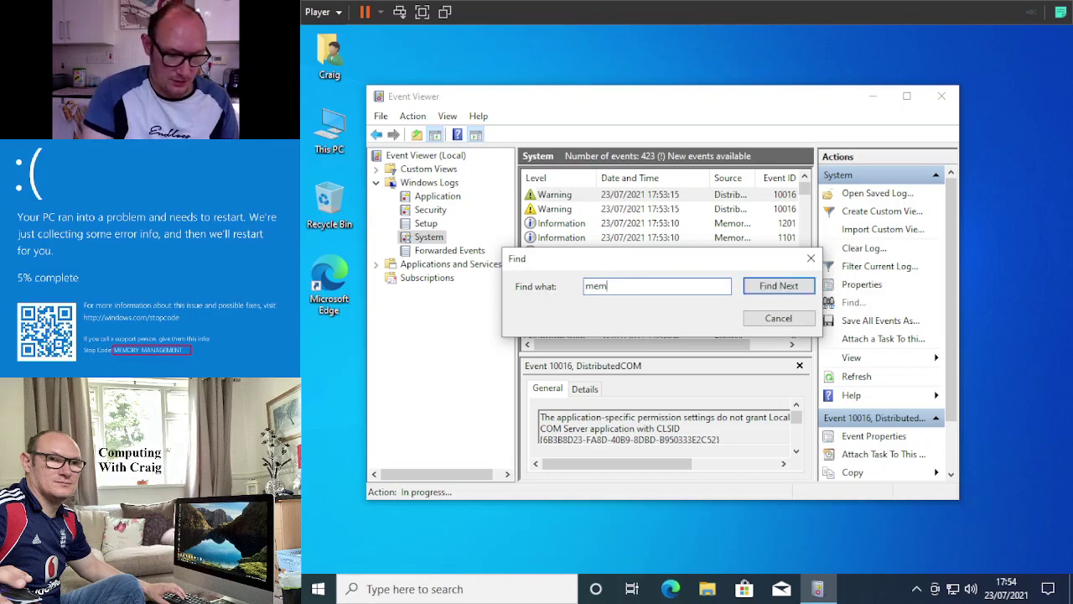
{"action": "type", "text": "ory"}
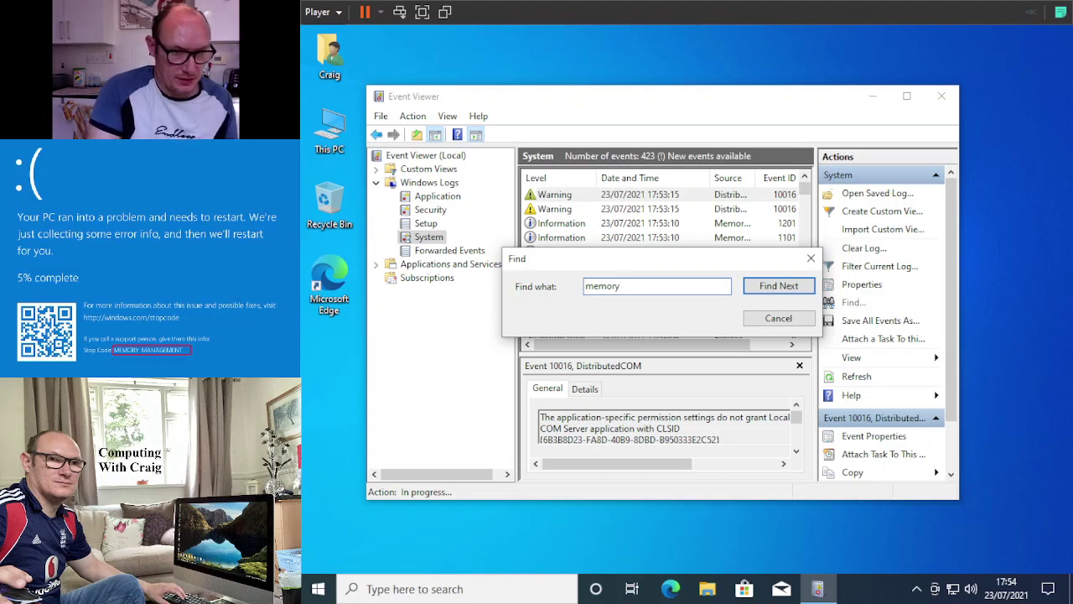
{"action": "type", "text": "Diag"}
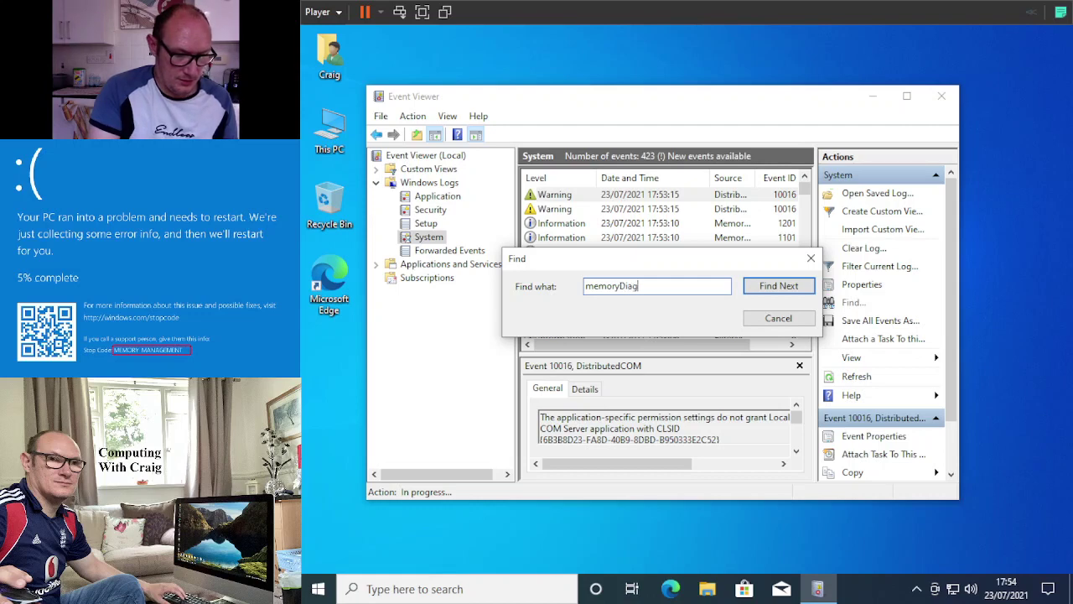
{"action": "type", "text": "nos"}
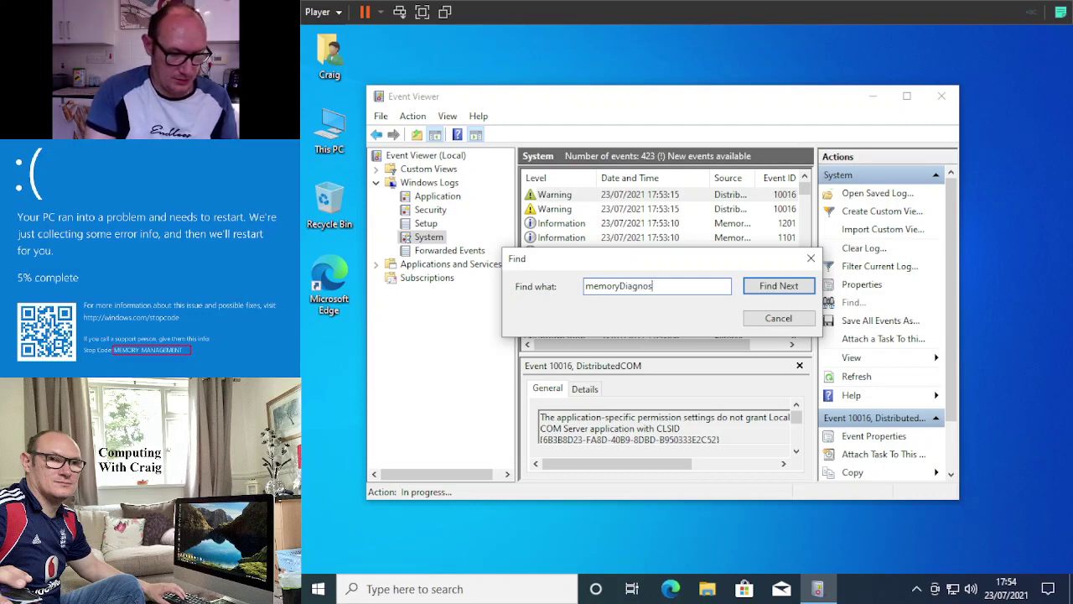
{"action": "type", "text": "tic"}
{"action": "key", "text": "Return"}
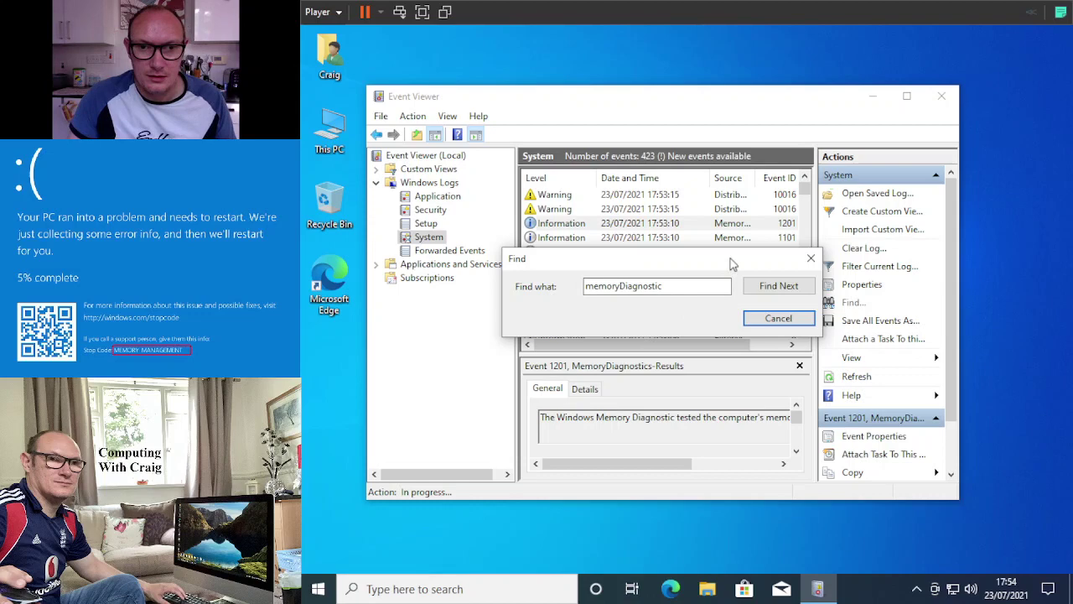
{"action": "left_click_drag", "start_coordinate": [733, 262], "coordinate": [631, 327]}
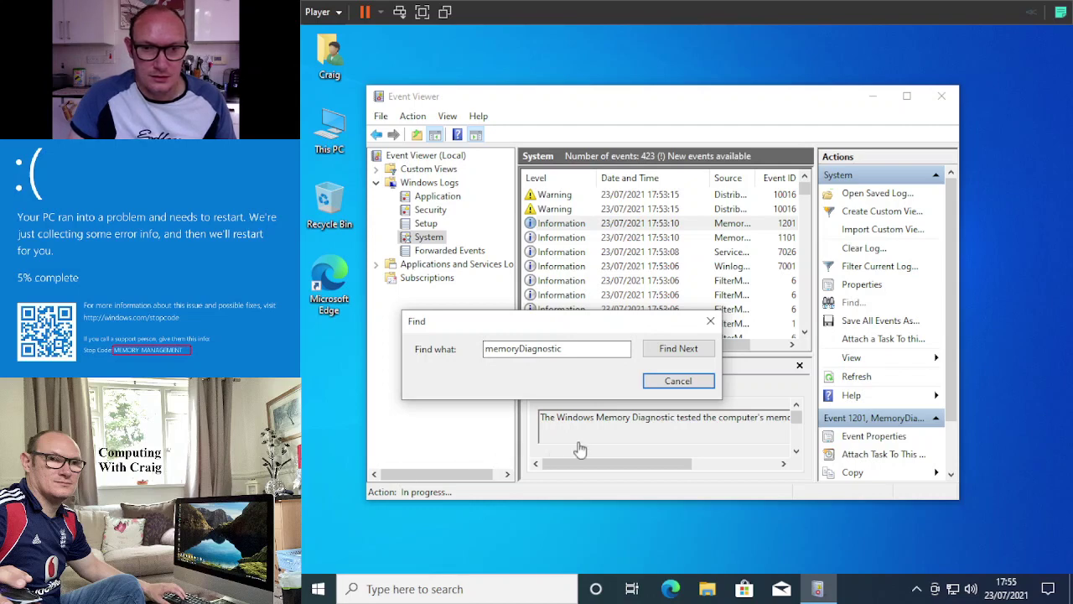
Close Find, maximise Event Viewer and dismiss the toast to read Event 1201's no-errors result
{"action": "left_click", "coordinate": [711, 323]}
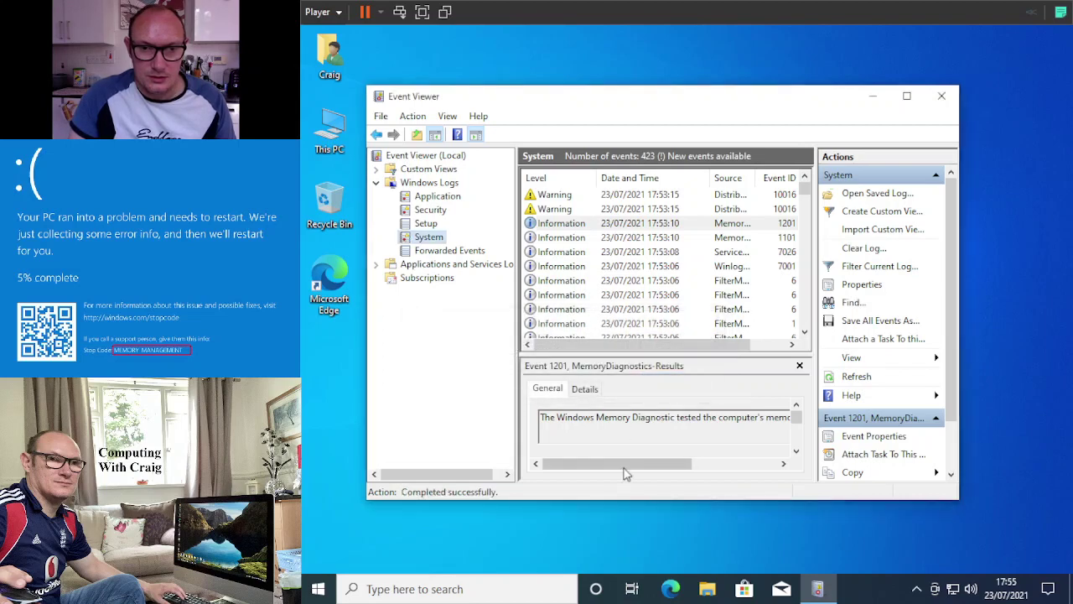
{"action": "mouse_move", "coordinate": [628, 465]}
{"action": "left_mouse_down"}
{"action": "mouse_move", "coordinate": [713, 467]}
{"action": "mouse_move", "coordinate": [616, 472]}
{"action": "left_mouse_up"}
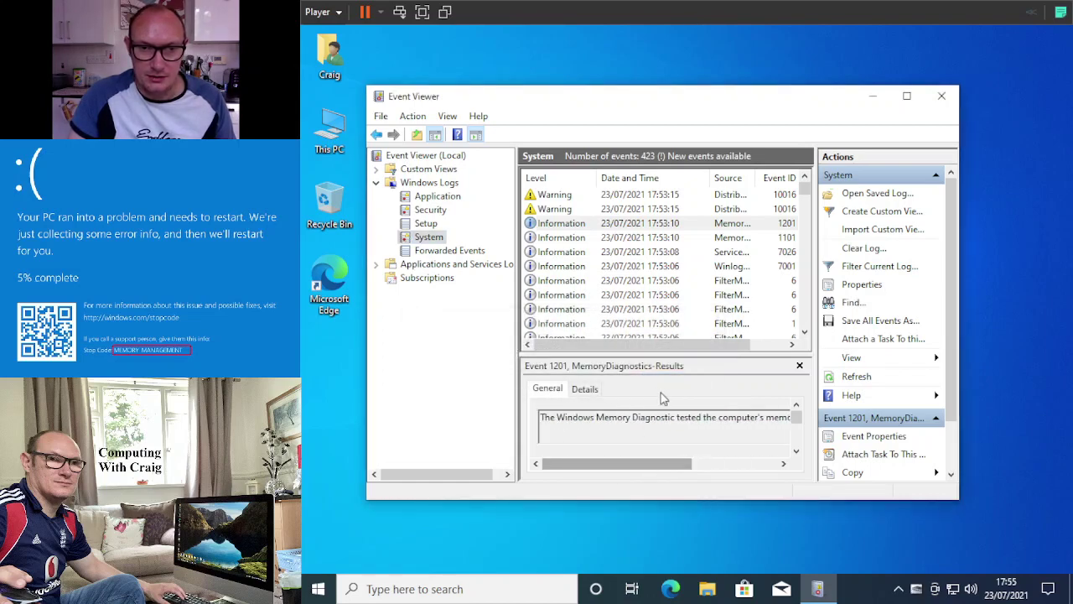
{"action": "left_click", "coordinate": [907, 96]}
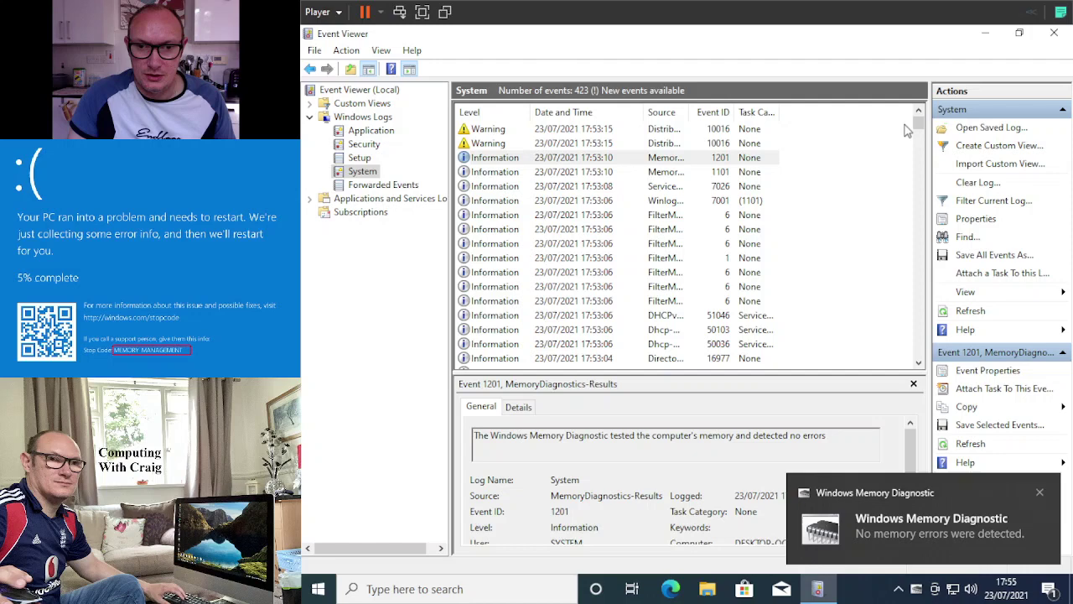
{"action": "left_click", "coordinate": [1041, 494]}
{"action": "scroll", "coordinate": [770, 457], "scroll_direction": "down", "scroll_amount": 1}
{"action": "scroll", "coordinate": [745, 458], "scroll_direction": "up", "scroll_amount": 1}
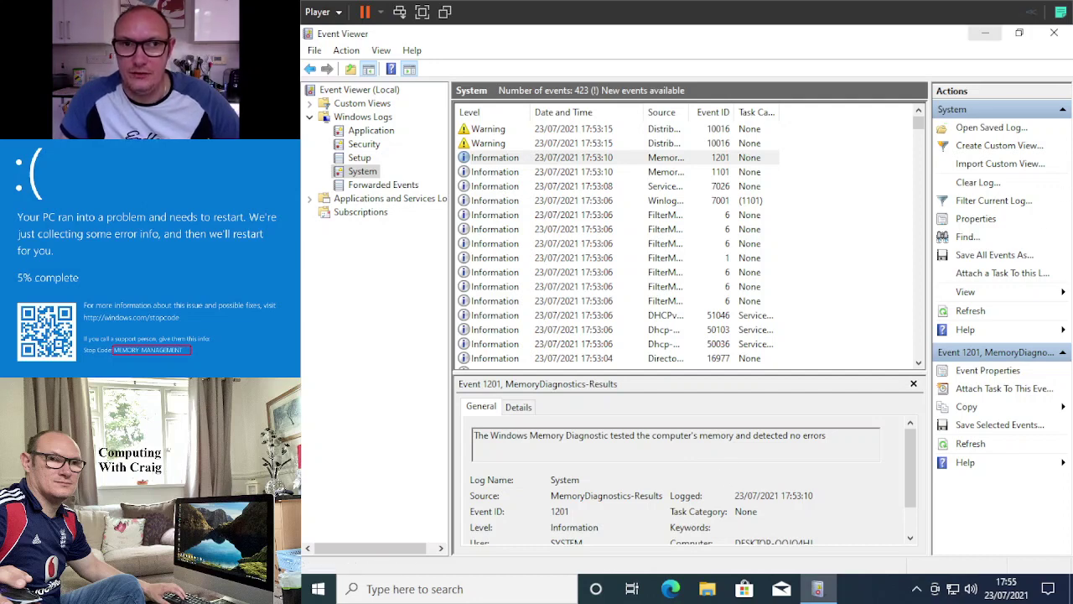
Minimise Event Viewer, open and close Computer Management via This PC, then show Start
{"action": "left_click", "coordinate": [986, 33]}
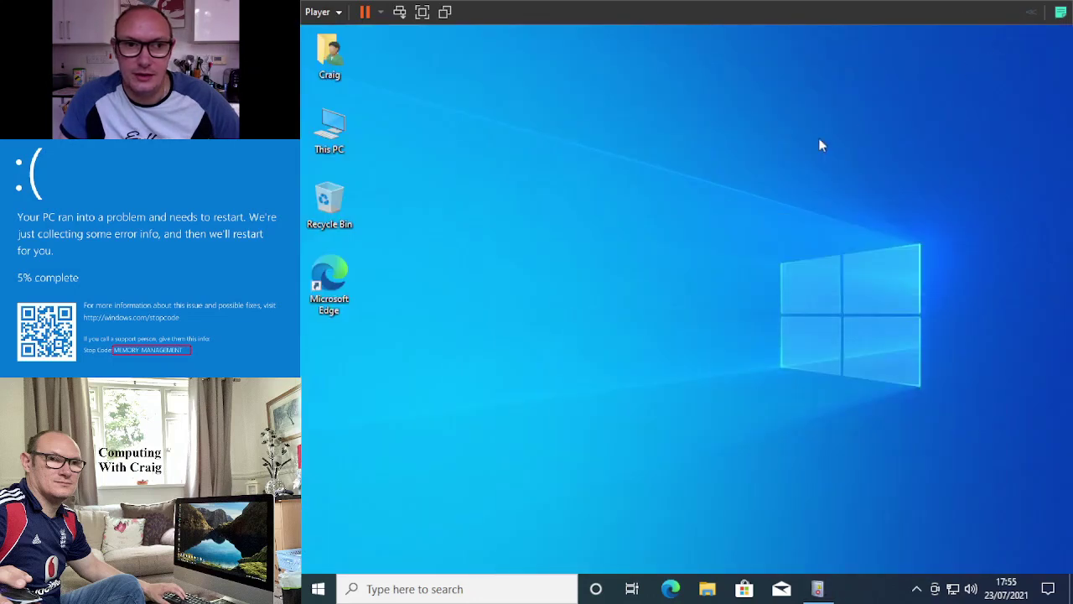
{"action": "right_click", "coordinate": [333, 155]}
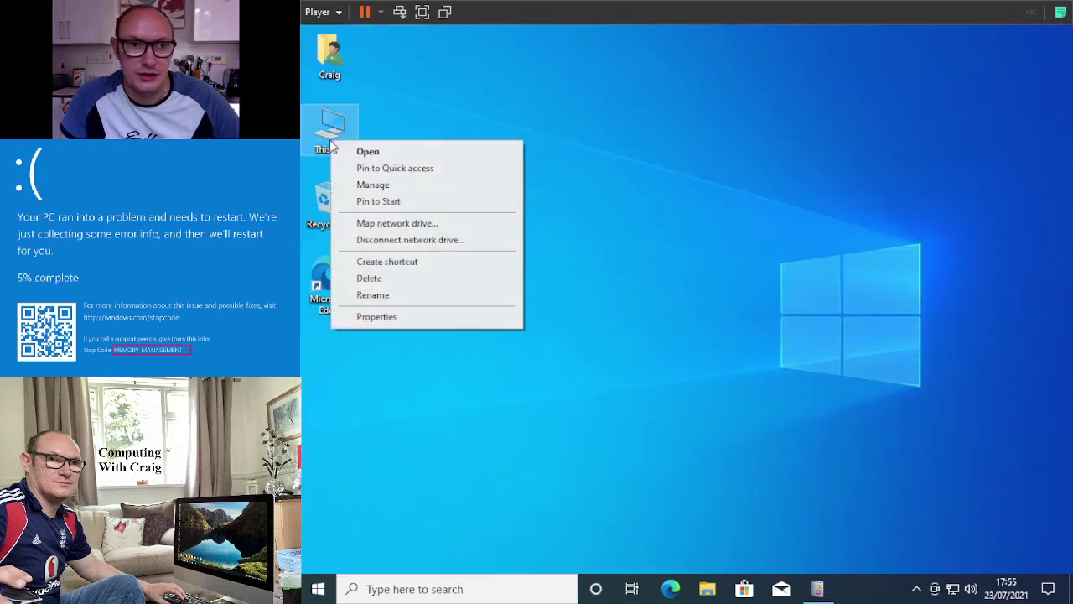
{"action": "left_click", "coordinate": [500, 116]}
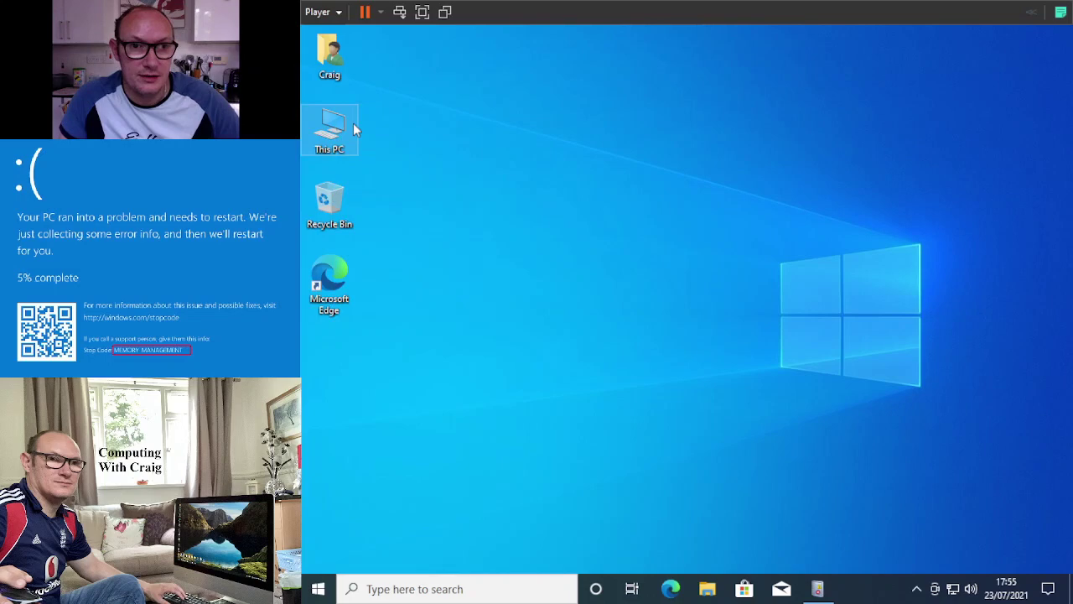
{"action": "right_click", "coordinate": [333, 122]}
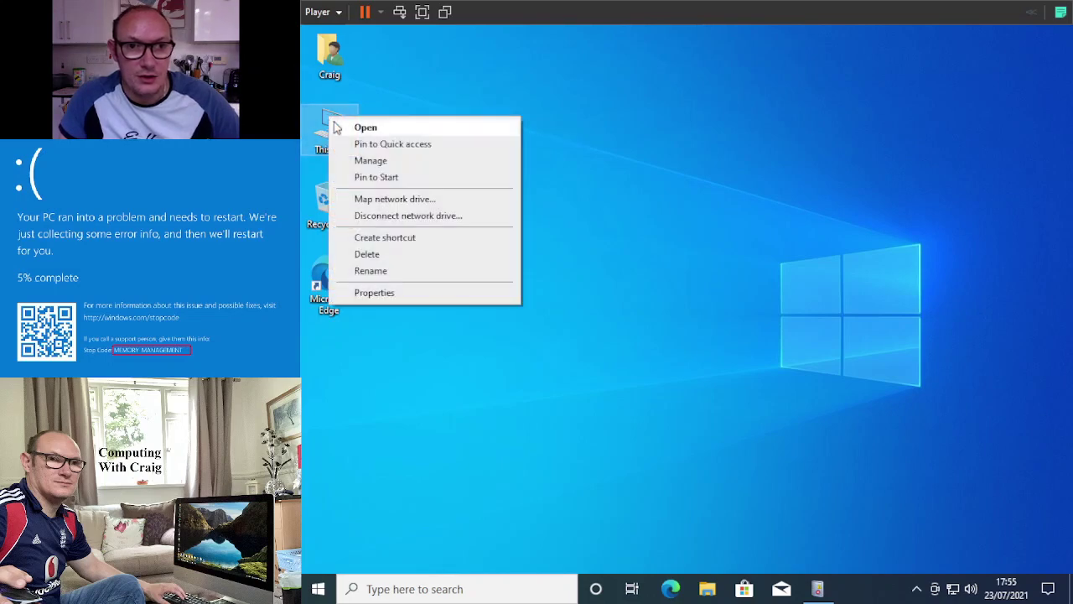
{"action": "left_click", "coordinate": [381, 161]}
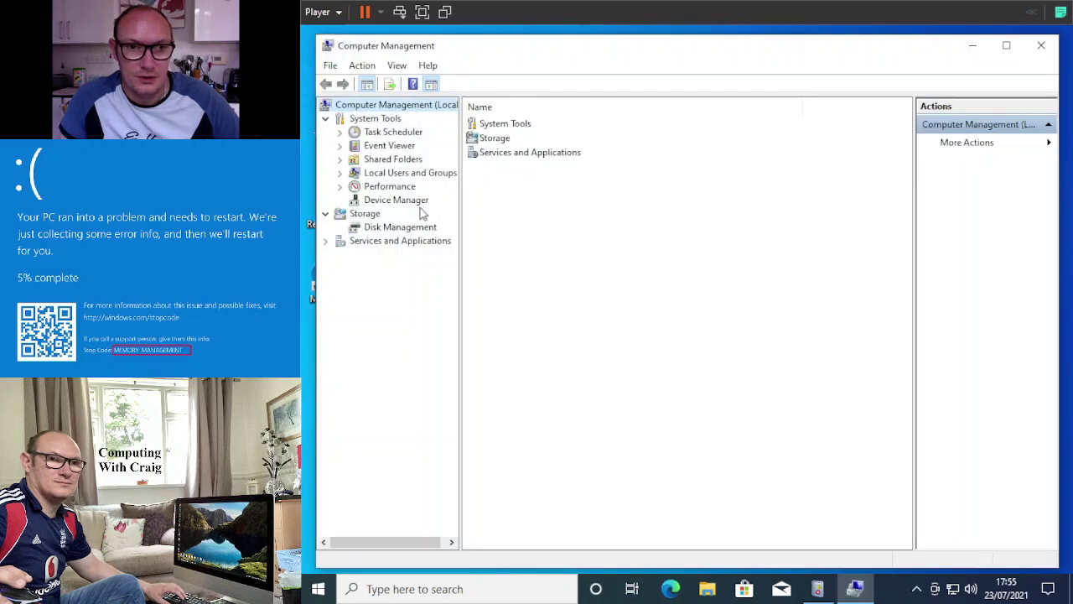
{"action": "left_click", "coordinate": [1045, 50]}
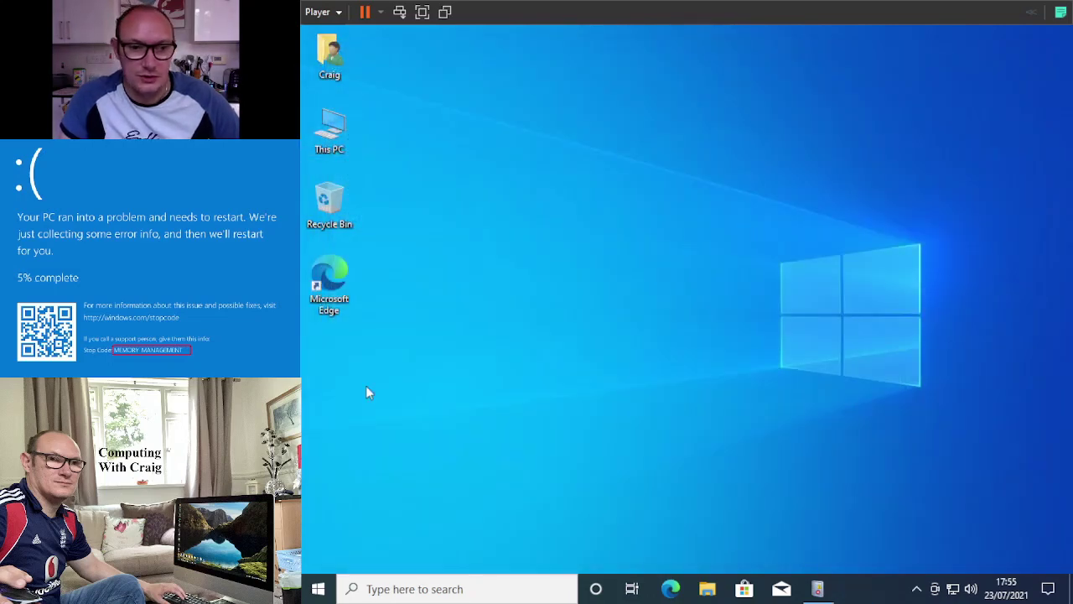
{"action": "left_click", "coordinate": [320, 588]}
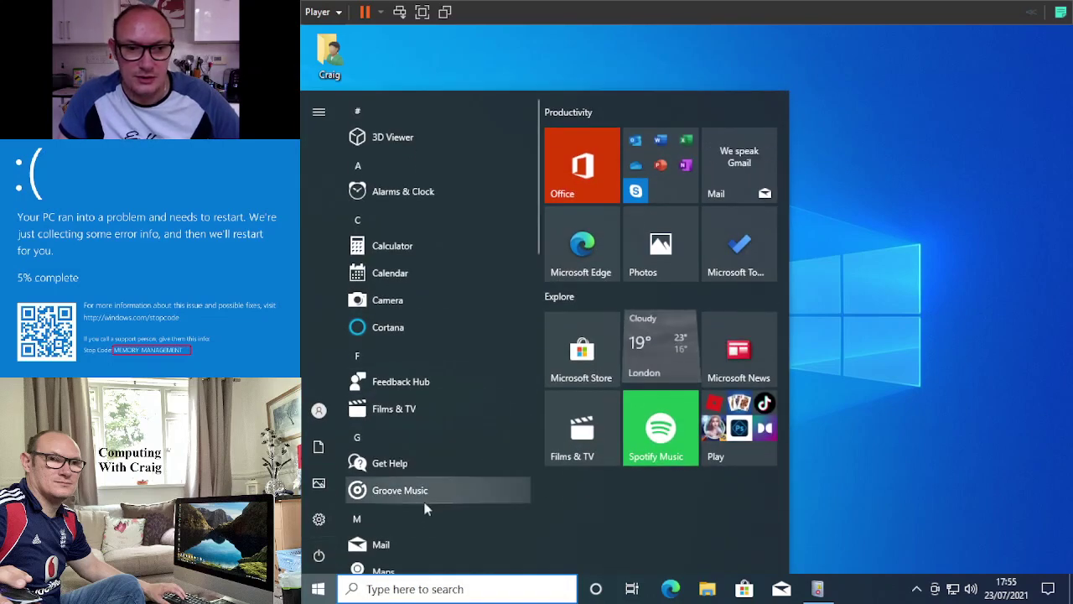
Check for updates under Settings > Update & Security > Windows Update, then close Settings
{"action": "left_click", "coordinate": [321, 520]}
{"action": "scroll", "coordinate": [761, 343], "scroll_direction": "down", "scroll_amount": 5}
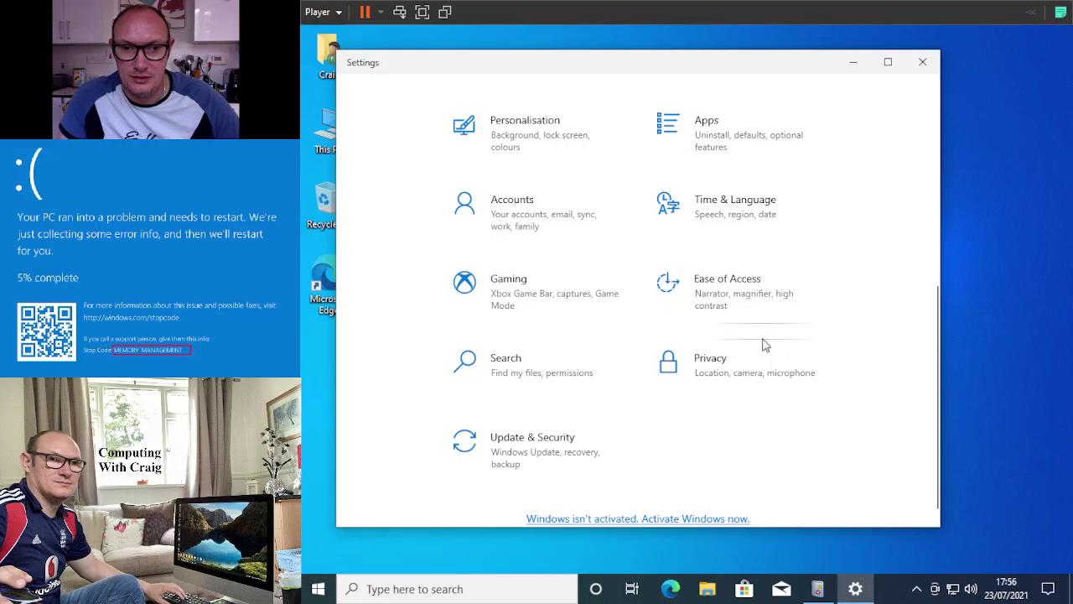
{"action": "left_click", "coordinate": [567, 436]}
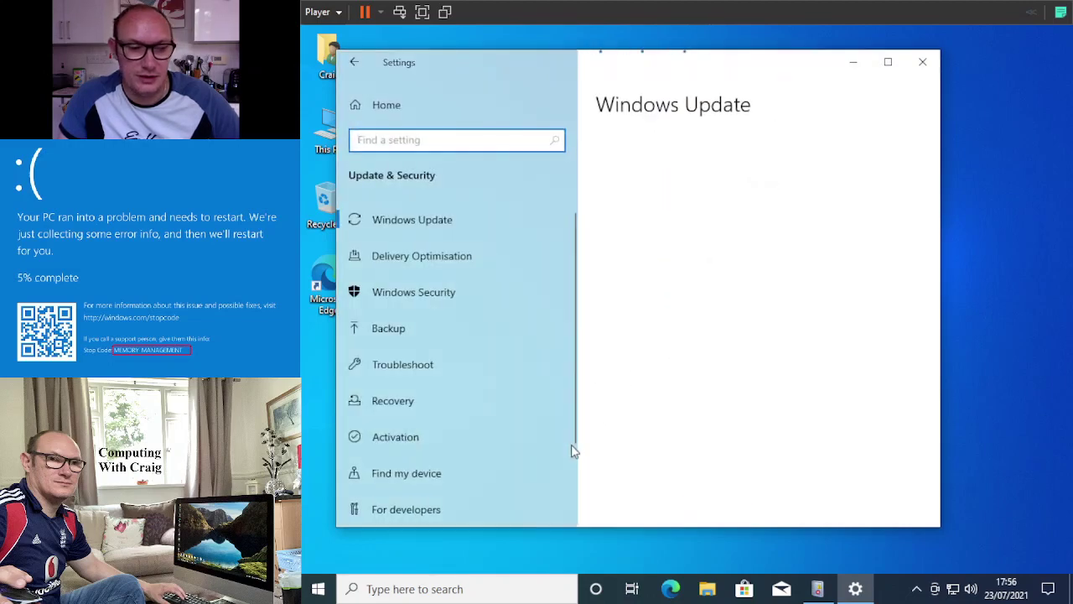
{"action": "scroll", "coordinate": [476, 432], "scroll_direction": "down", "scroll_amount": 3}
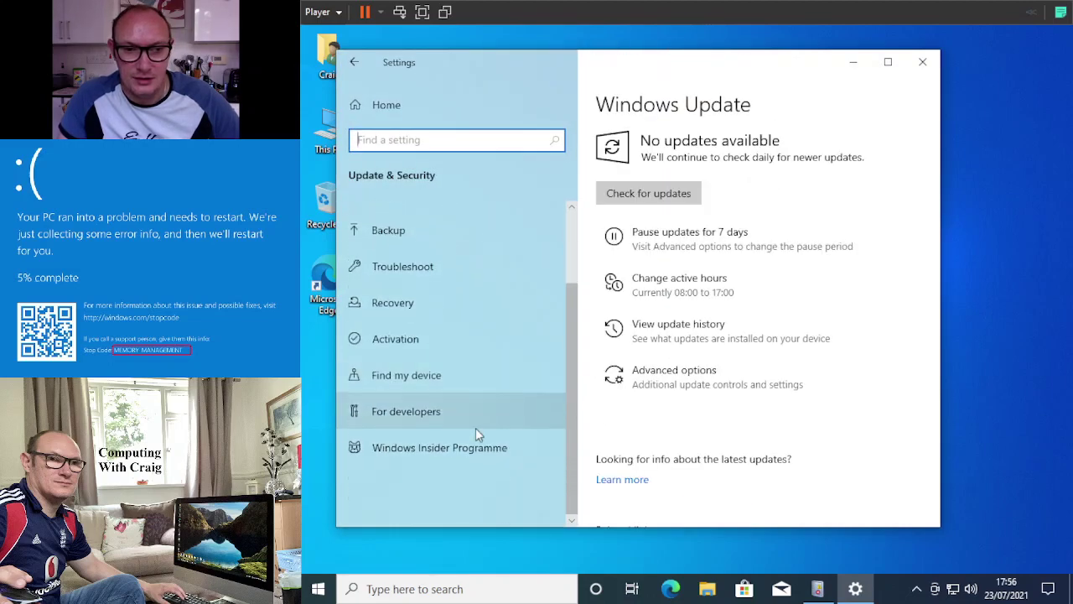
{"action": "scroll", "coordinate": [476, 431], "scroll_direction": "up", "scroll_amount": 3}
{"action": "scroll", "coordinate": [475, 430], "scroll_direction": "up", "scroll_amount": 1}
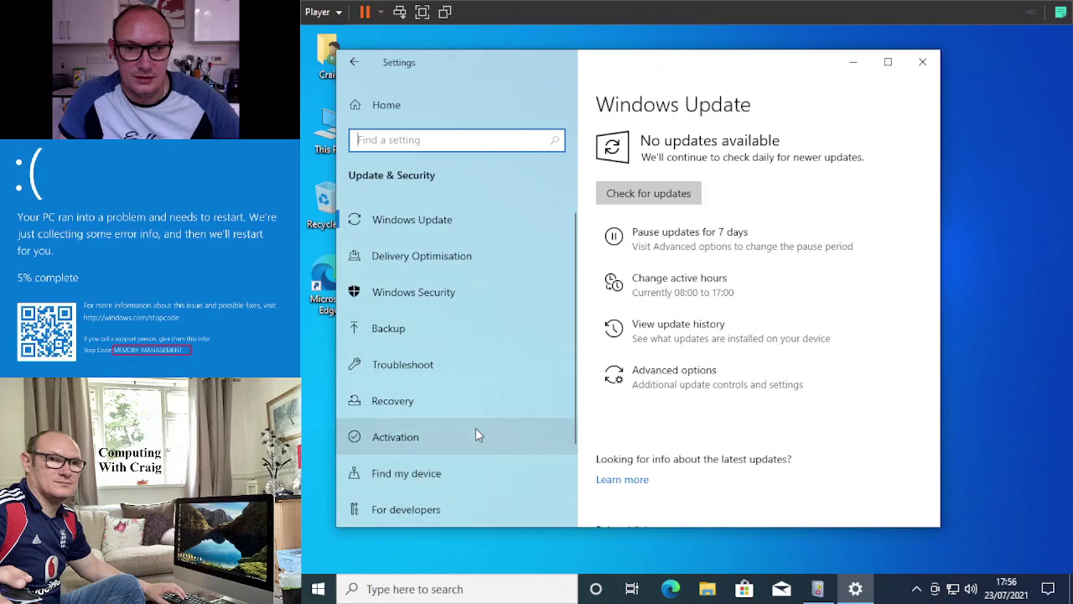
{"action": "left_click", "coordinate": [526, 218]}
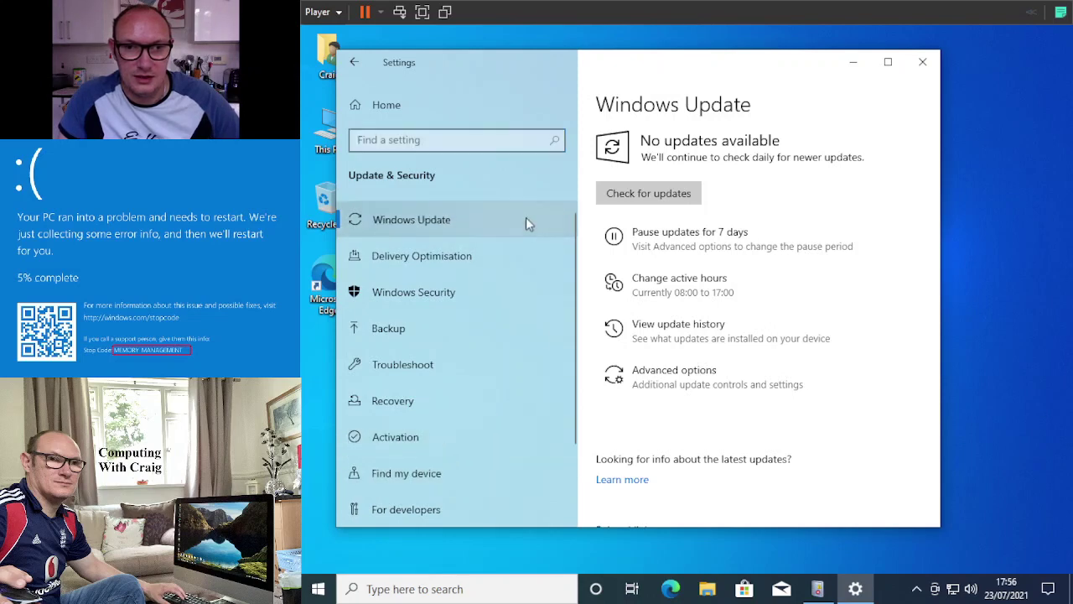
{"action": "left_click", "coordinate": [637, 198]}
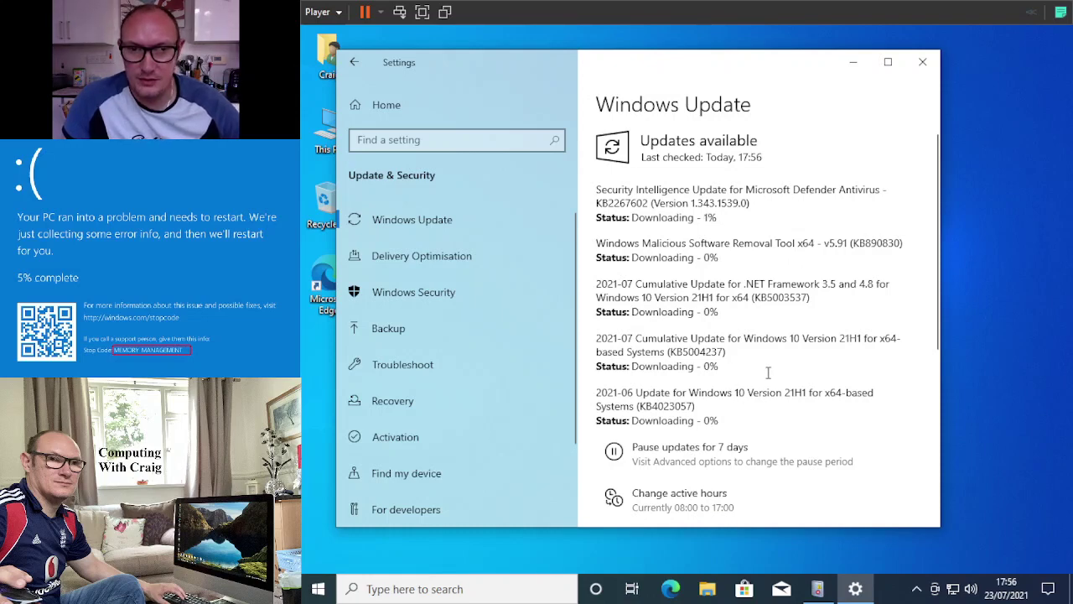
{"action": "left_click", "coordinate": [922, 61]}
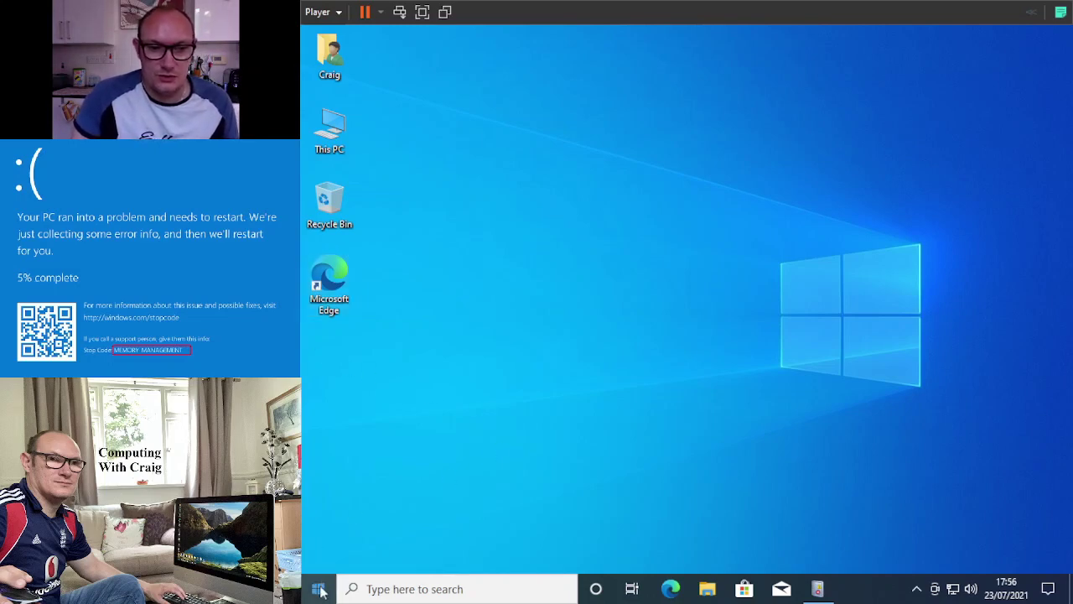
Search 'power' and launch Windows PowerShell as administrator, approving the UAC prompt
{"action": "left_click", "coordinate": [406, 585]}
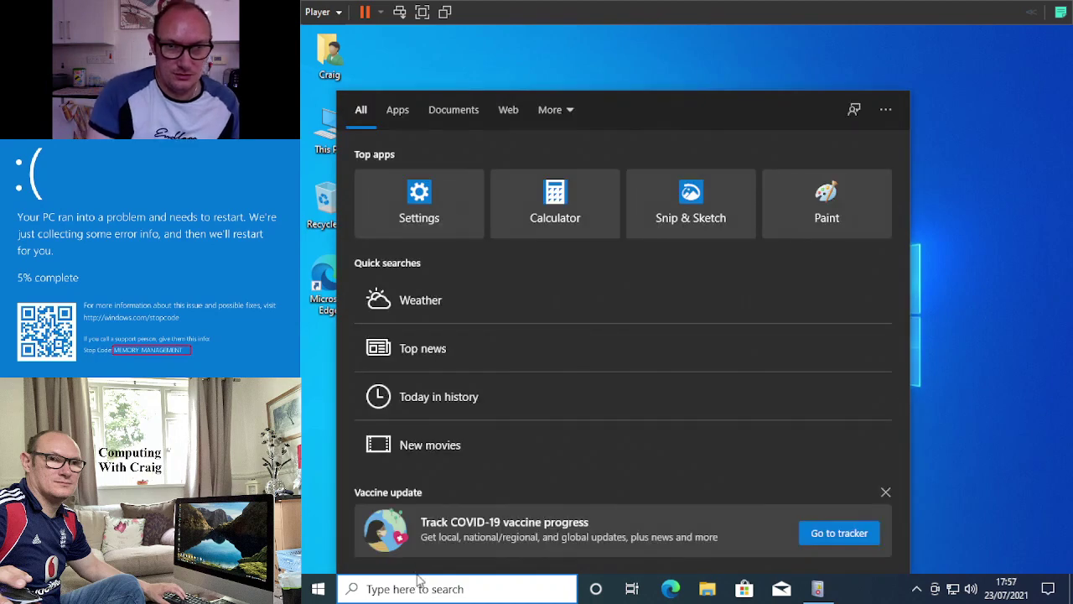
{"action": "type", "text": "power"}
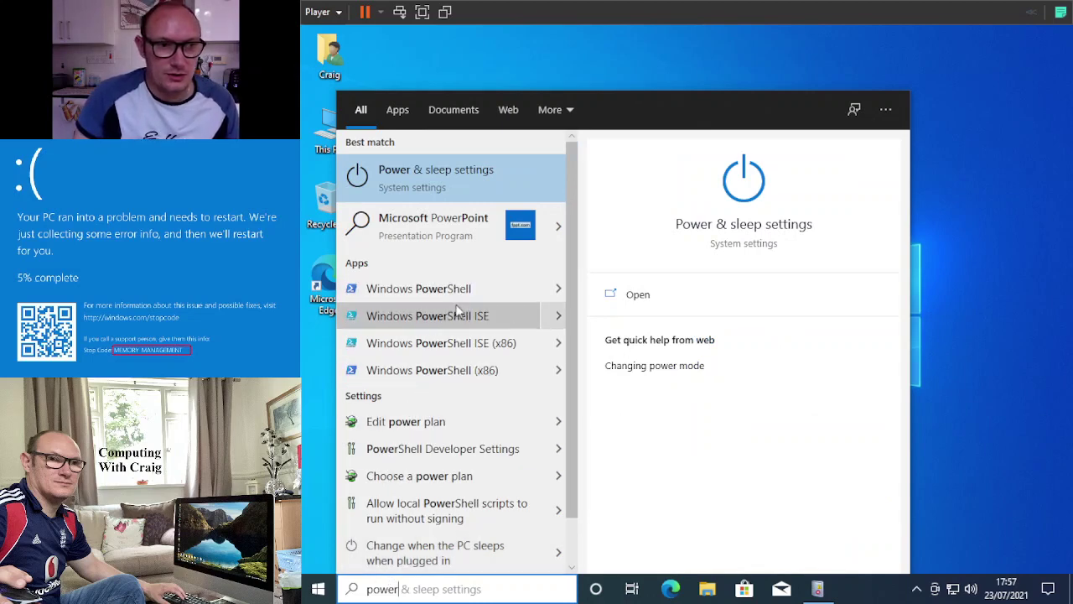
{"action": "left_click", "coordinate": [557, 288]}
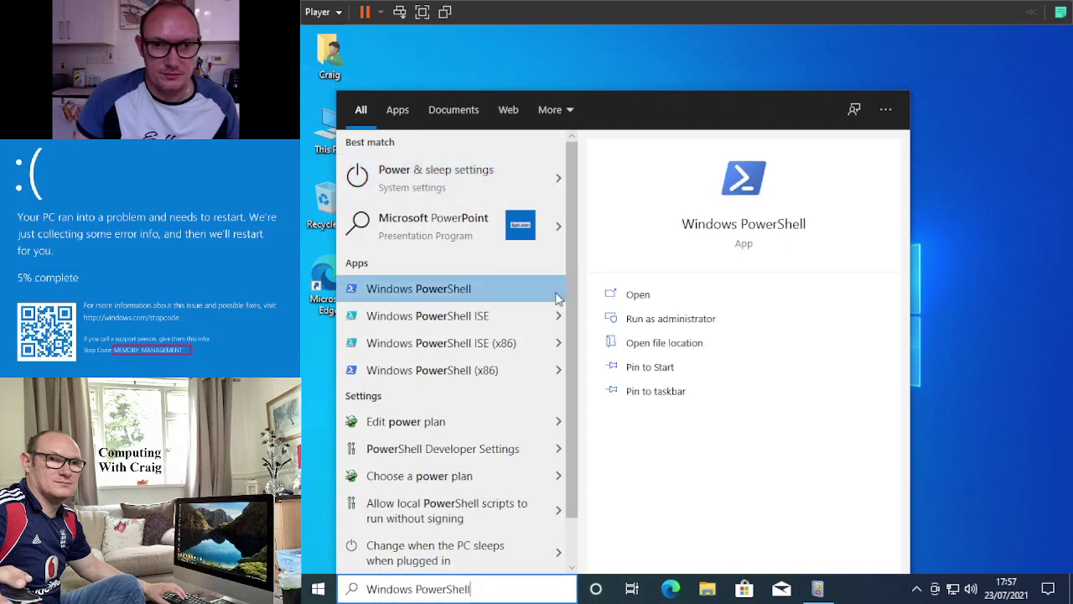
{"action": "left_click", "coordinate": [668, 319]}
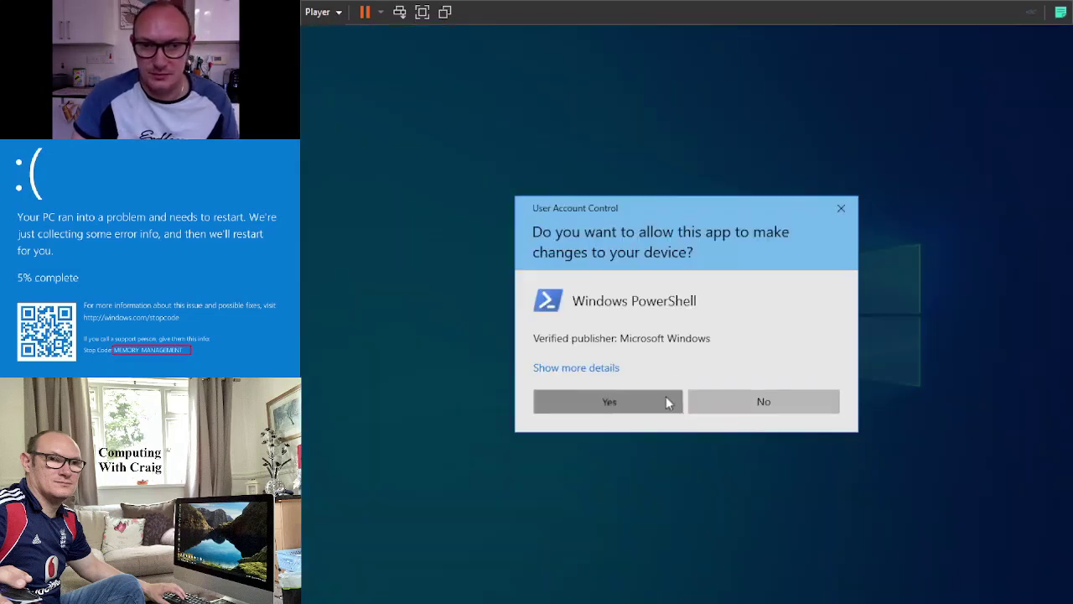
{"action": "left_click", "coordinate": [667, 400]}
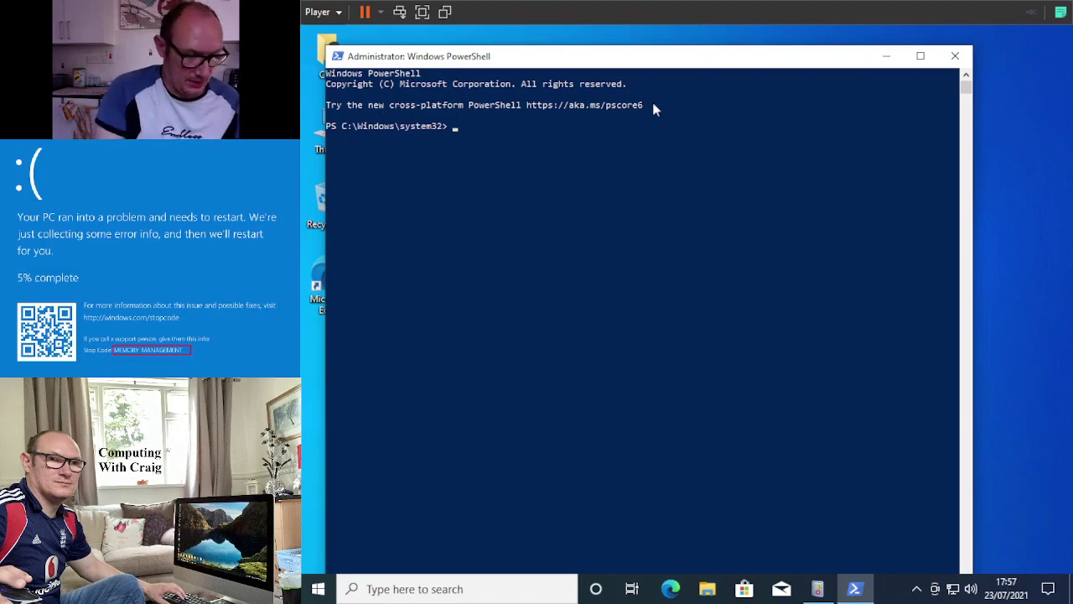
Run sfc /scannow until verification reaches 100% and corrupt files are repaired
{"action": "type", "text": "fc"}
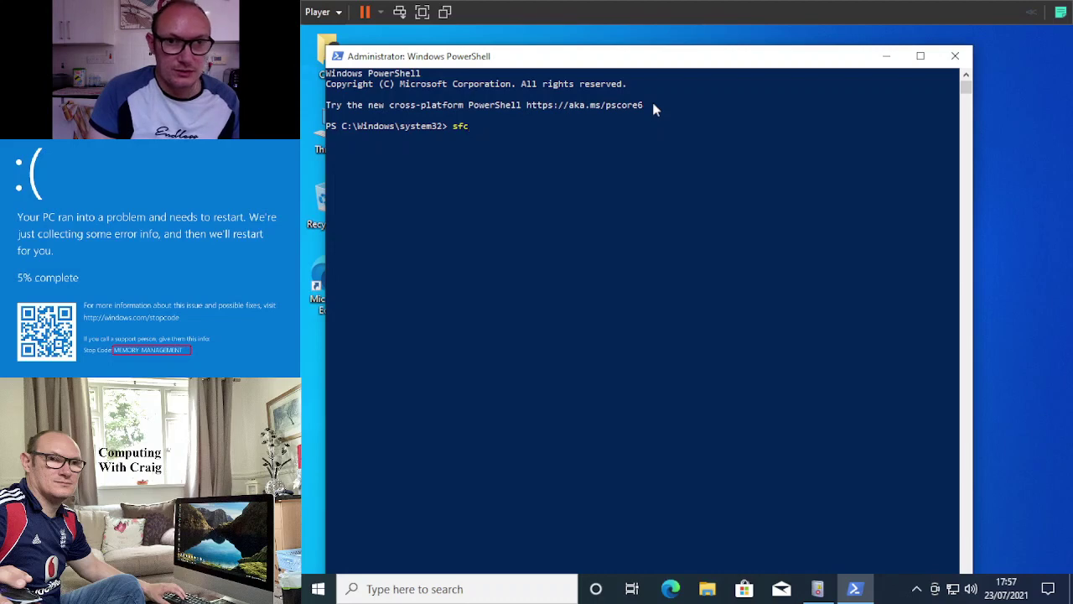
{"action": "type", "text": " /"}
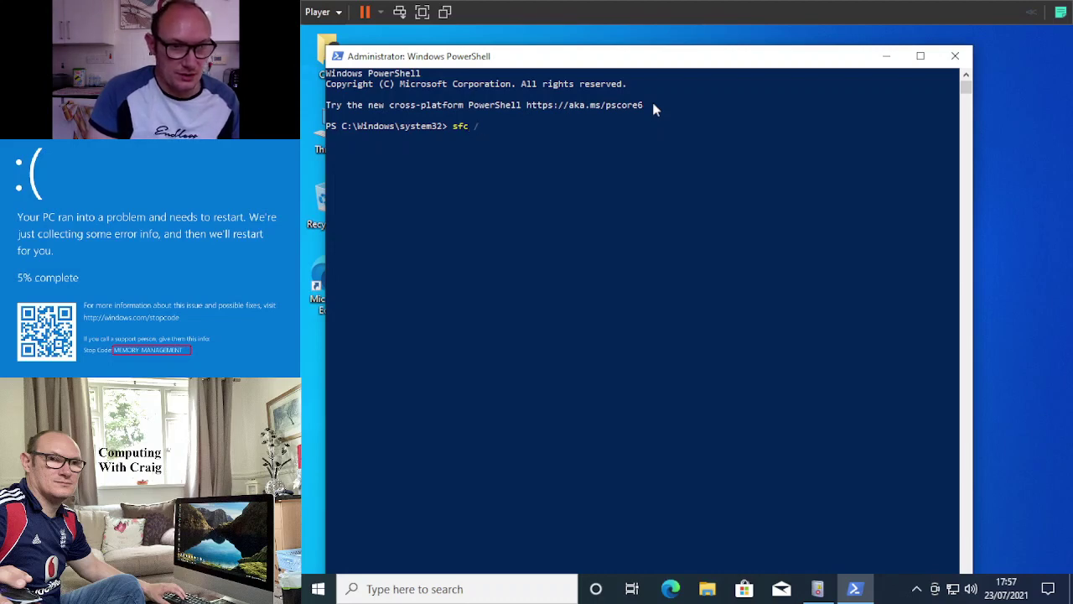
{"action": "type", "text": "sca"}
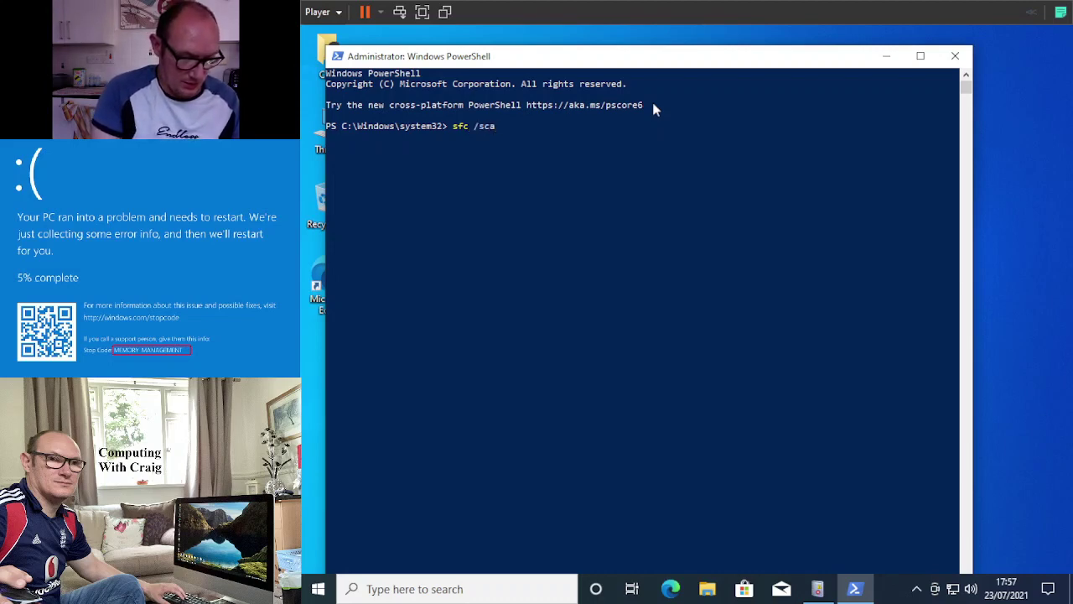
{"action": "type", "text": "nnow"}
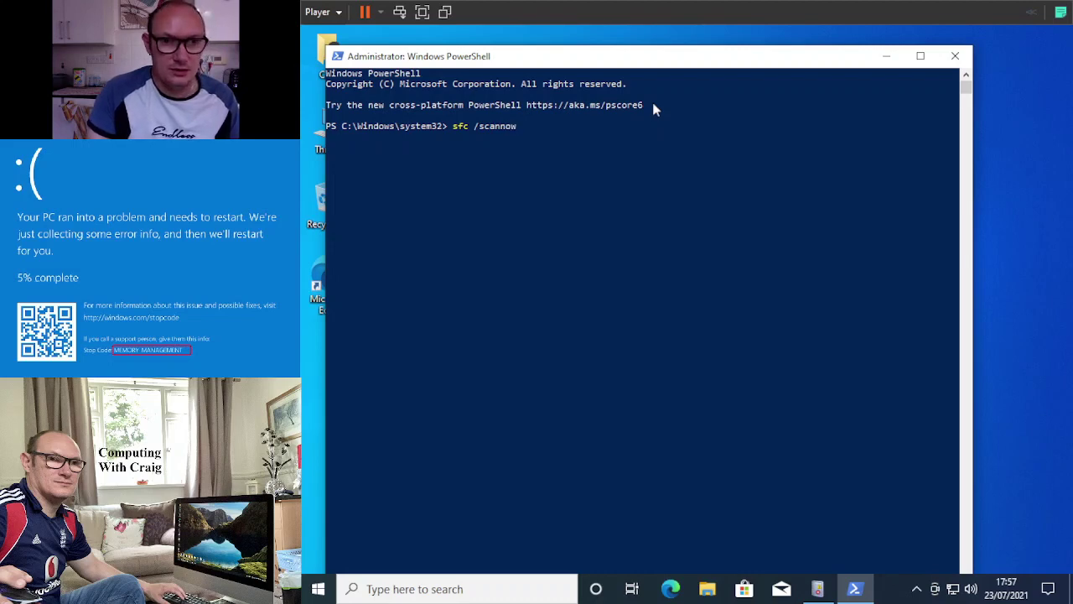
{"action": "key", "text": "Return"}
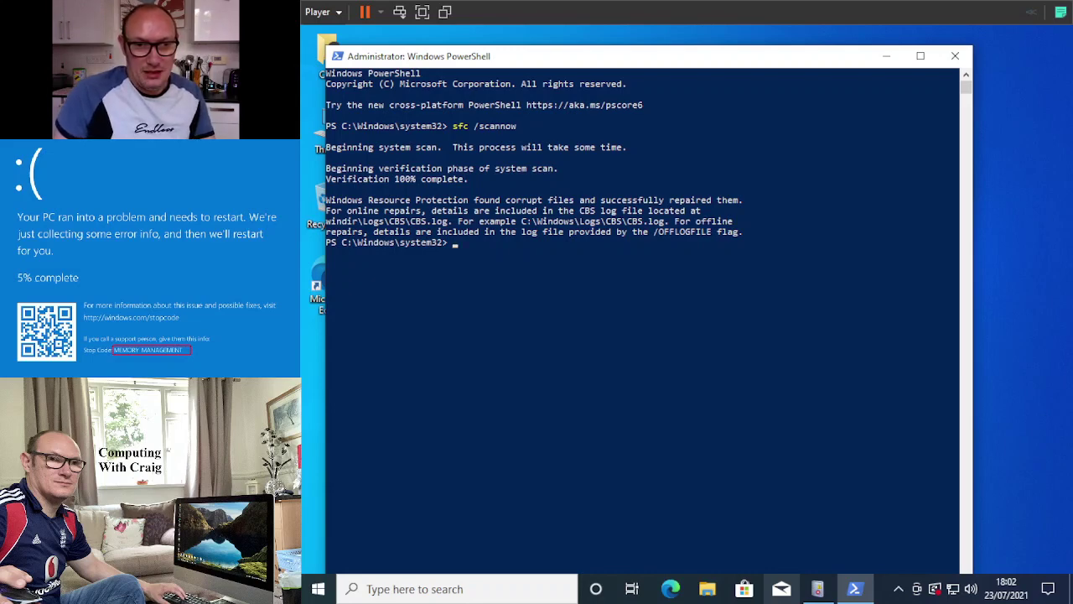
{"action": "key", "text": "Return"}
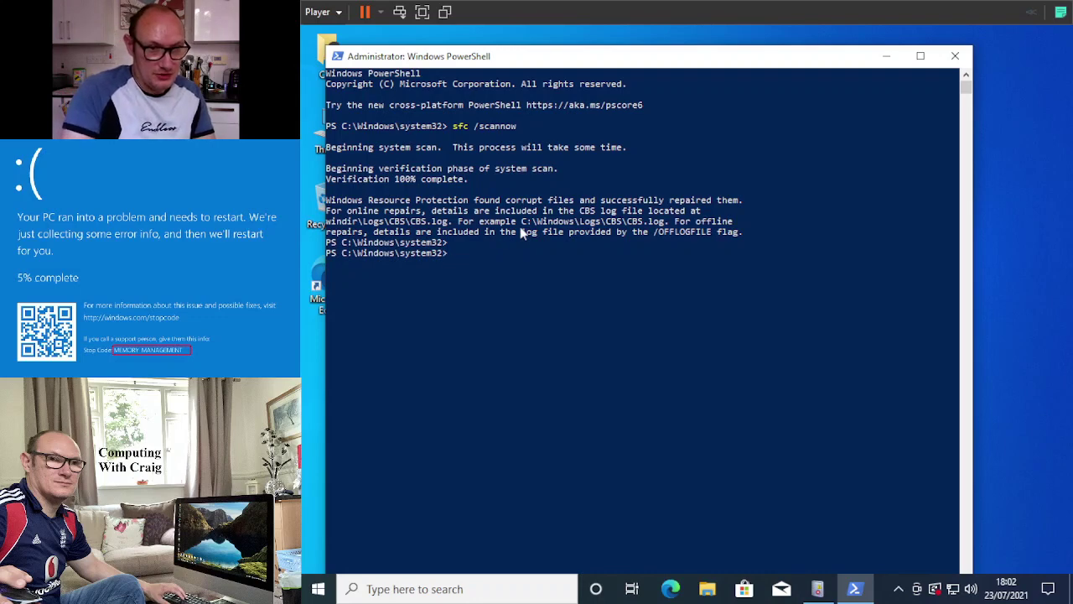
Run chkdsk /r on the locked system drive and answer n to scheduling it at restart
{"action": "type", "text": "chk"}
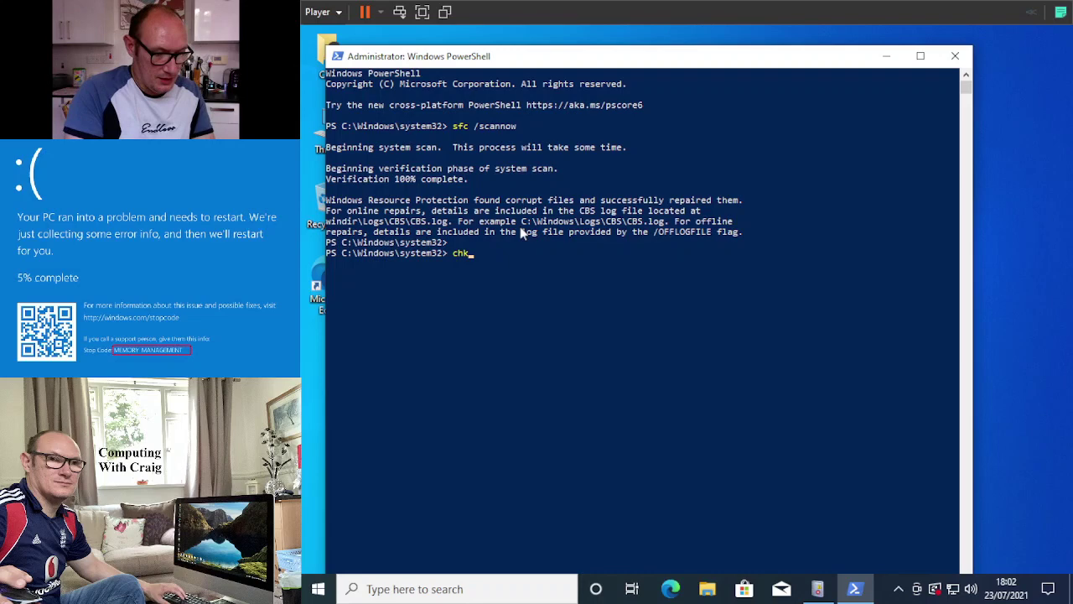
{"action": "type", "text": "dsk /r"}
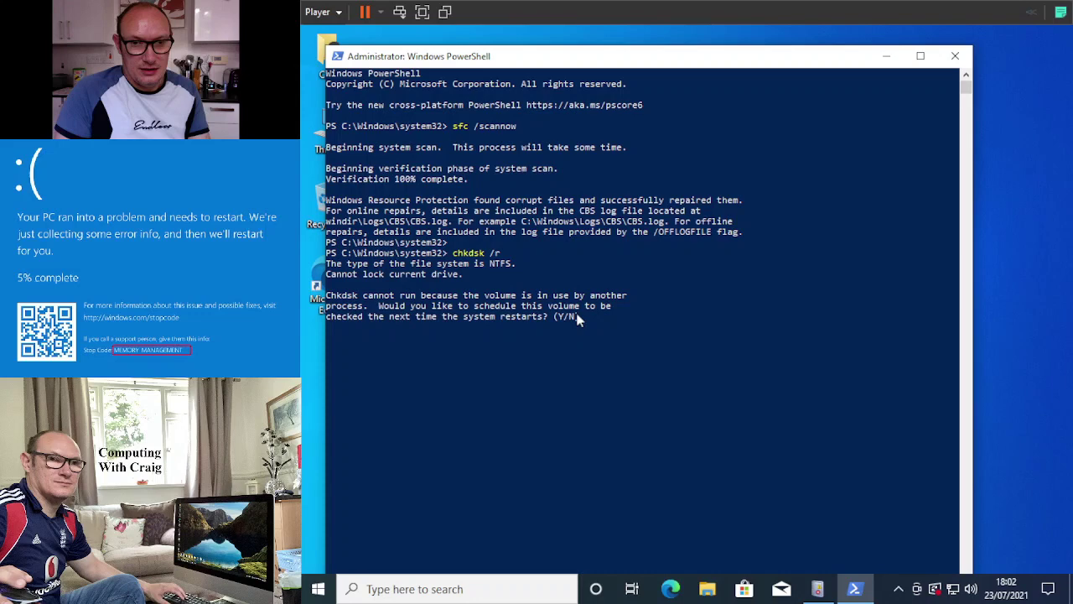
{"action": "type", "text": "n"}
{"action": "key", "text": "Return"}
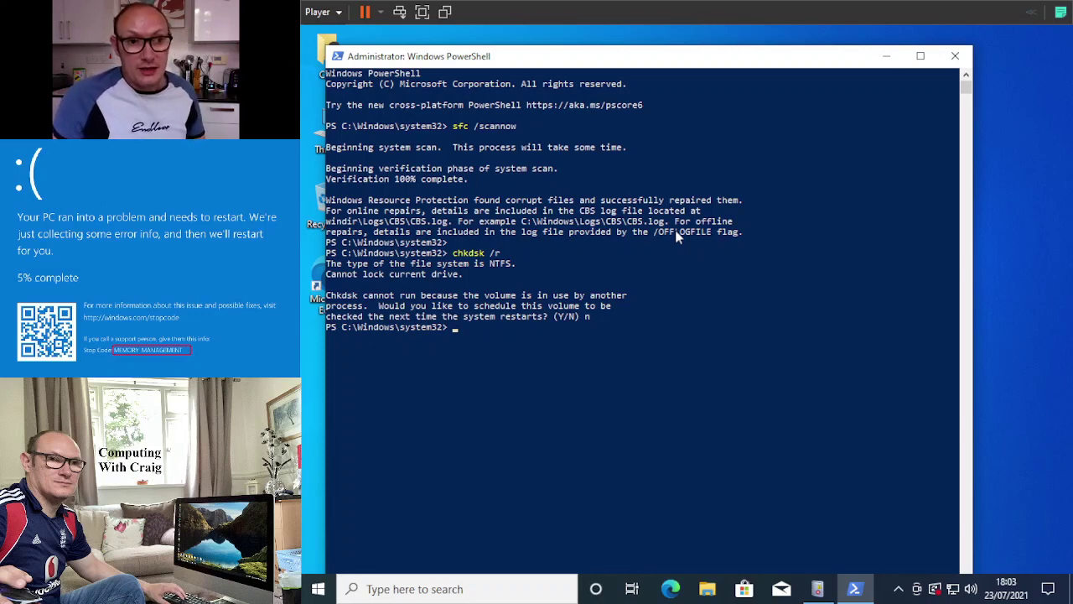
Close PowerShell and launch Windows Settings from the Start menu
{"action": "left_click", "coordinate": [955, 57]}
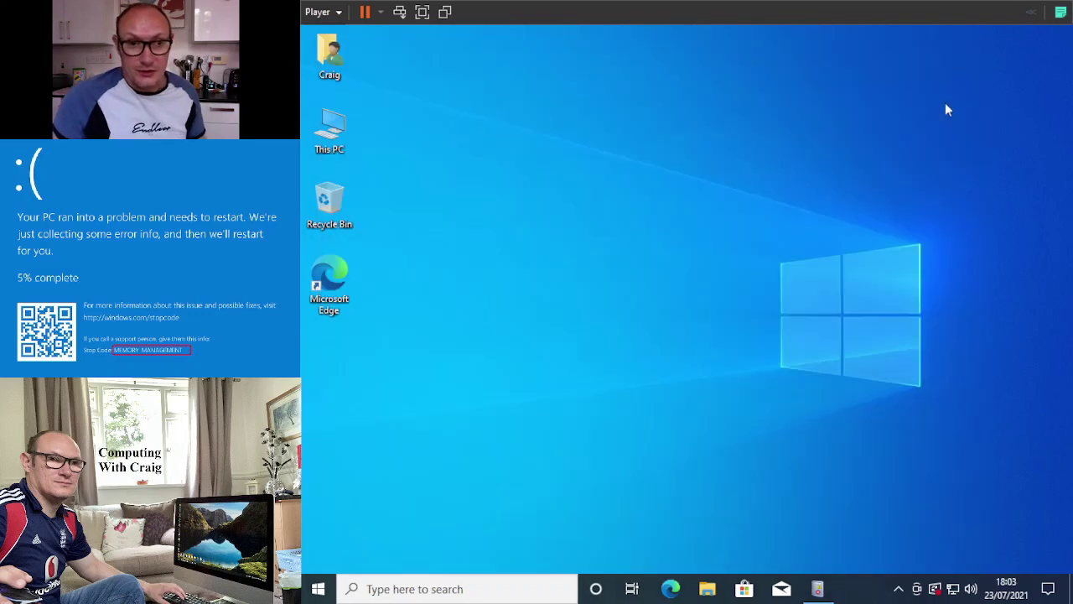
{"action": "left_click", "coordinate": [316, 592]}
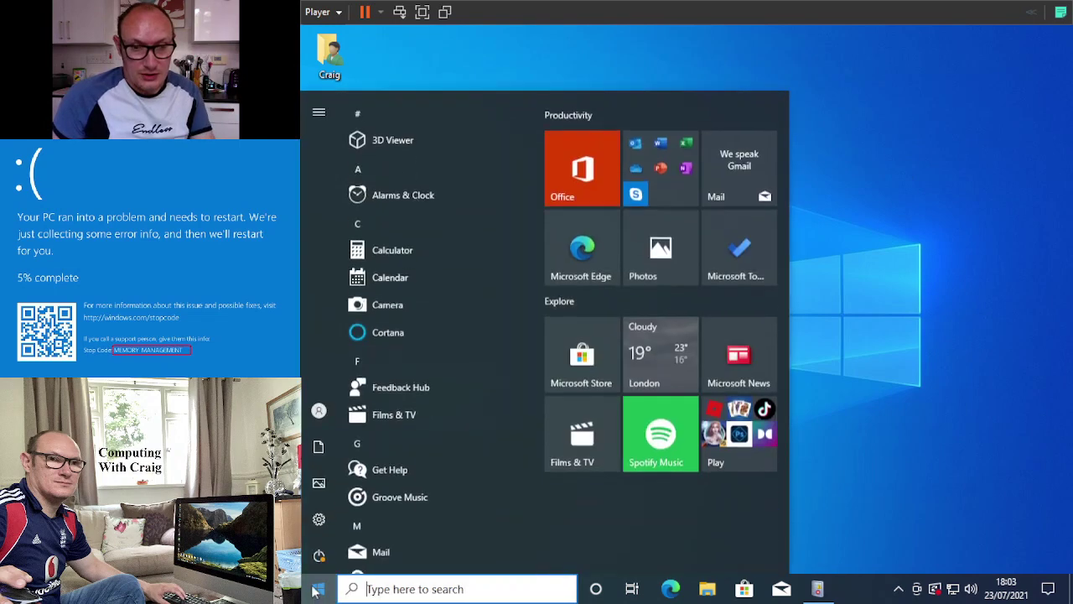
{"action": "left_click", "coordinate": [319, 520]}
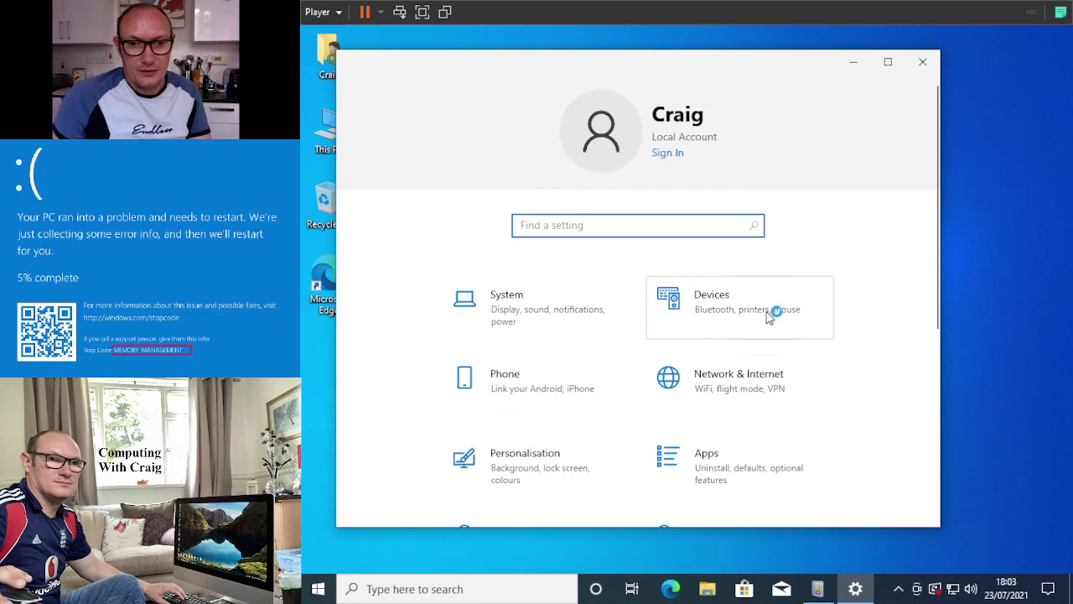
Go to Update & Security and show its Recovery page
{"action": "scroll", "coordinate": [867, 332], "scroll_direction": "down", "scroll_amount": 5}
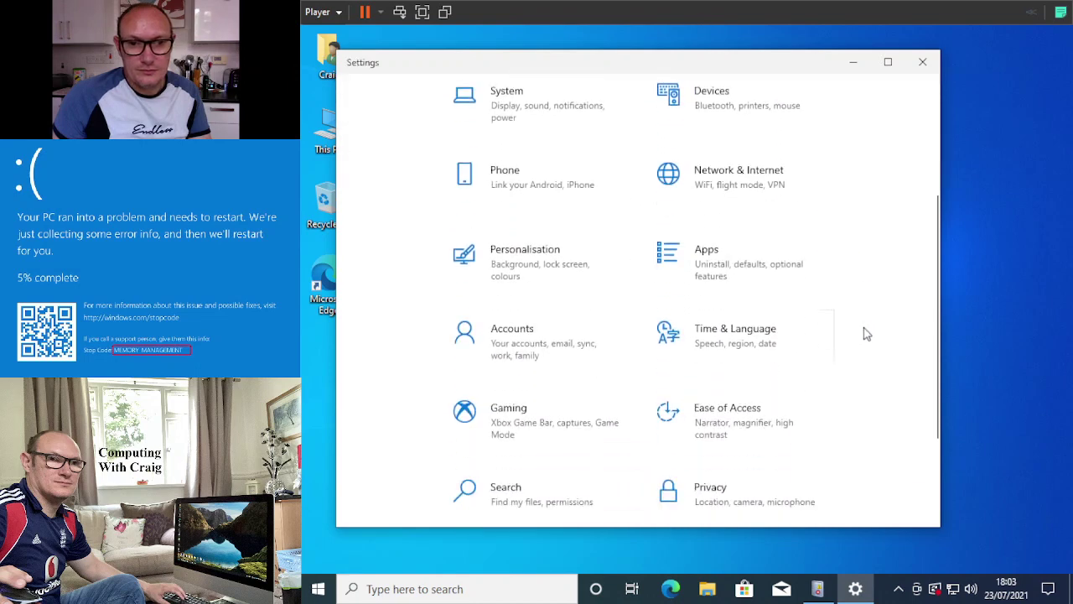
{"action": "scroll", "coordinate": [867, 332], "scroll_direction": "up", "scroll_amount": 2}
{"action": "scroll", "coordinate": [867, 332], "scroll_direction": "down", "scroll_amount": 3}
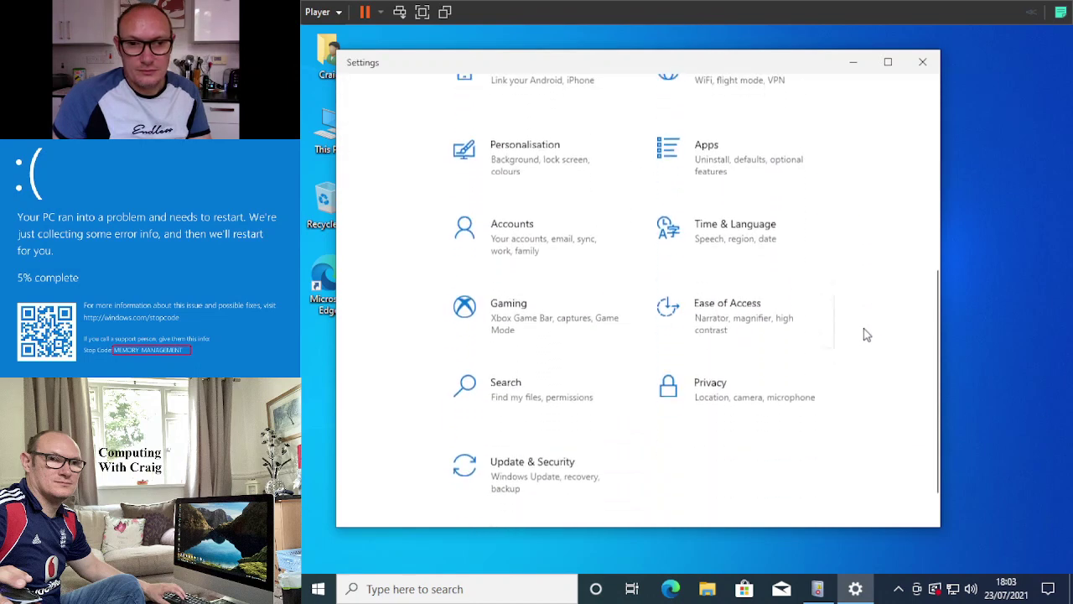
{"action": "left_click", "coordinate": [566, 453]}
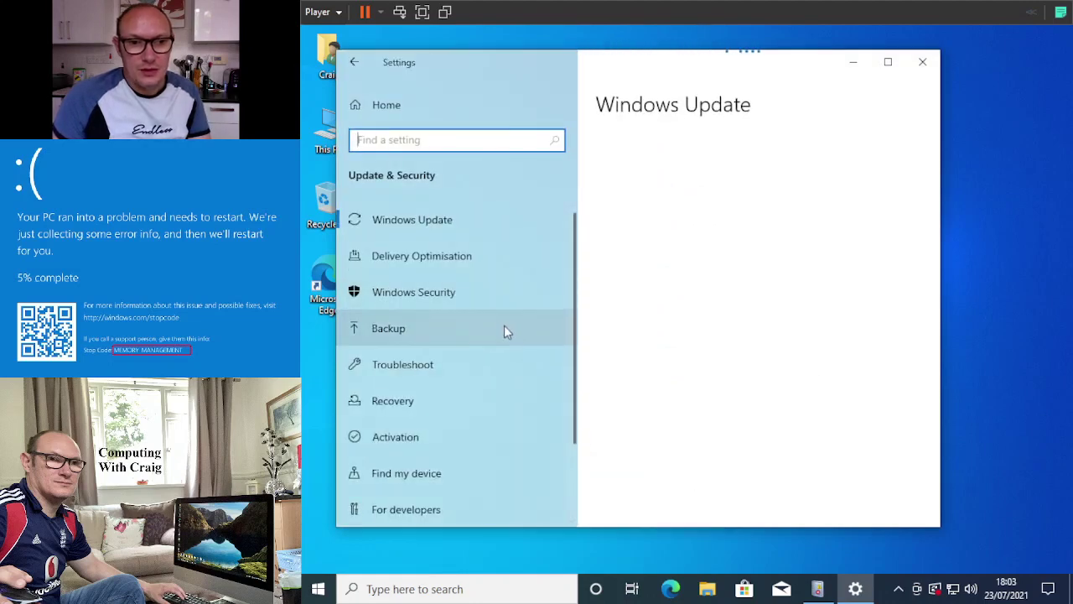
{"action": "left_click", "coordinate": [431, 406]}
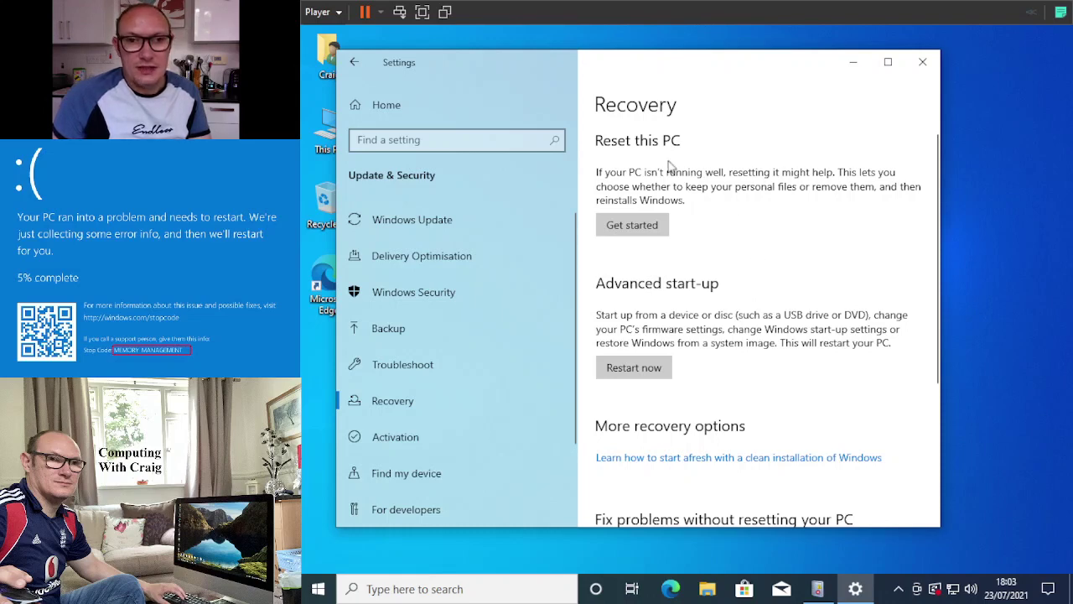
Reset this PC with Keep my files and Local reinstall, then confirm Reset
{"action": "left_click", "coordinate": [635, 226]}
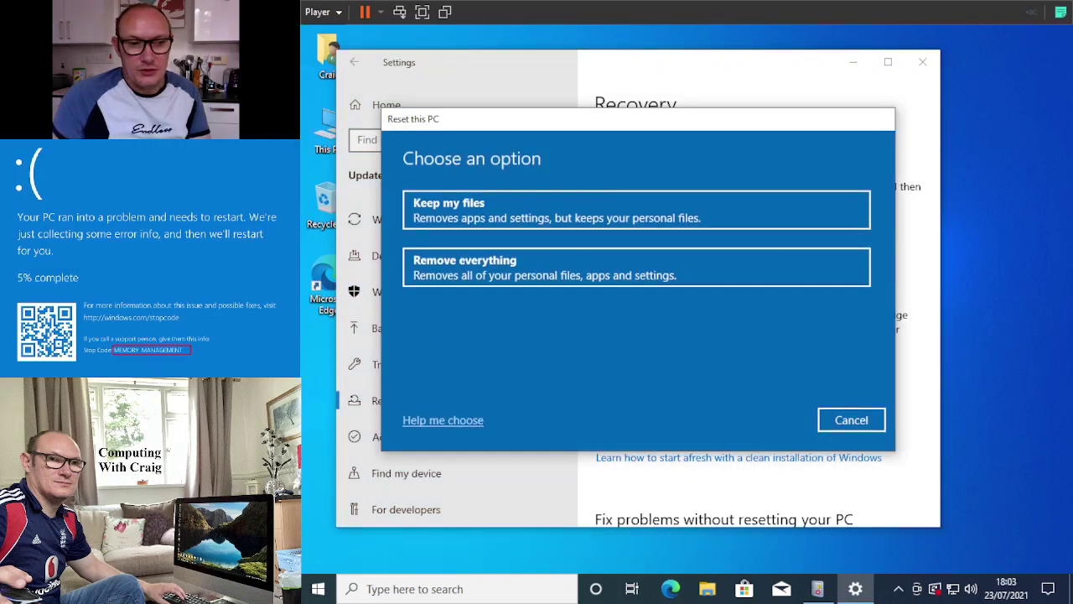
{"action": "left_click", "coordinate": [612, 215]}
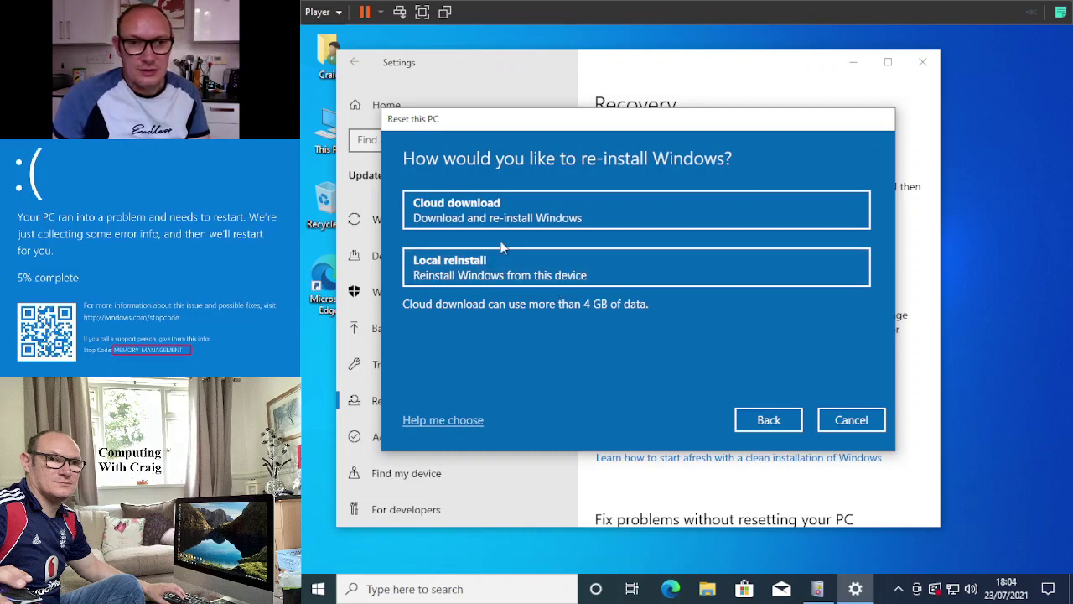
{"action": "left_click", "coordinate": [582, 268]}
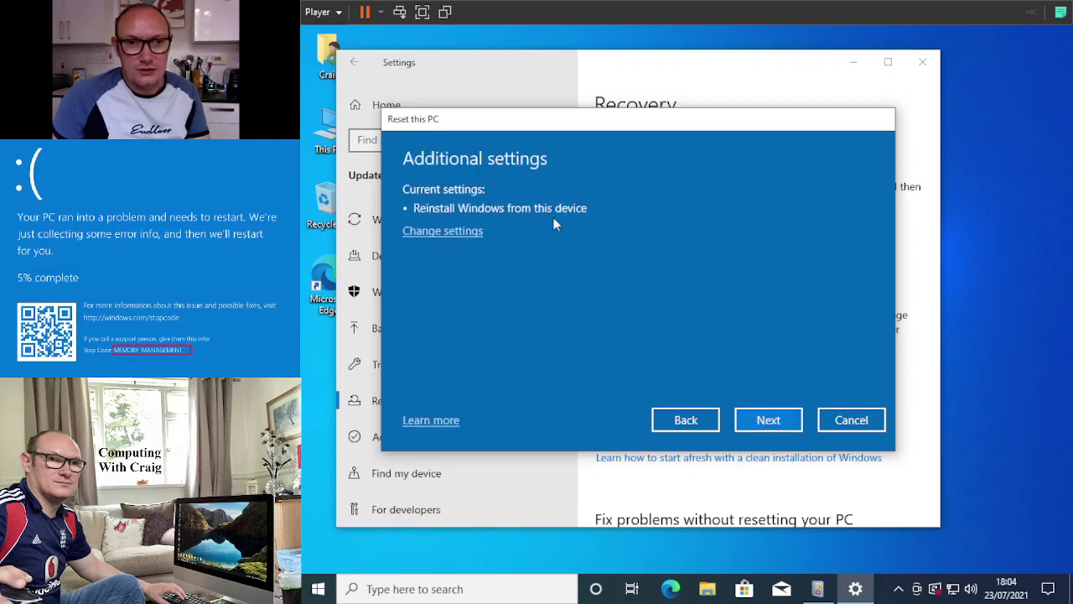
{"action": "left_click", "coordinate": [773, 416]}
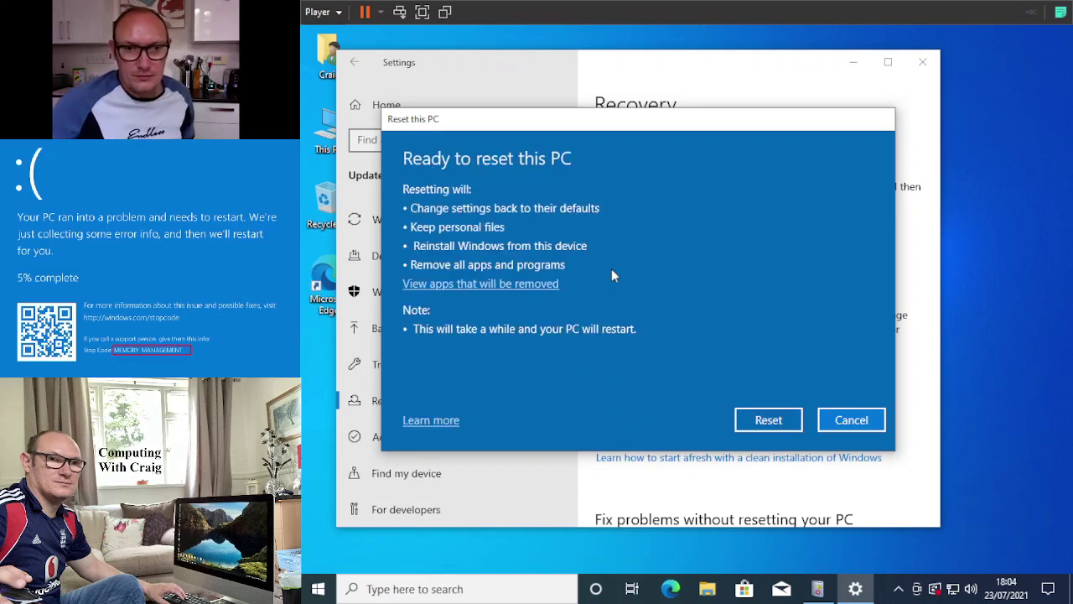
{"action": "left_click", "coordinate": [766, 421]}
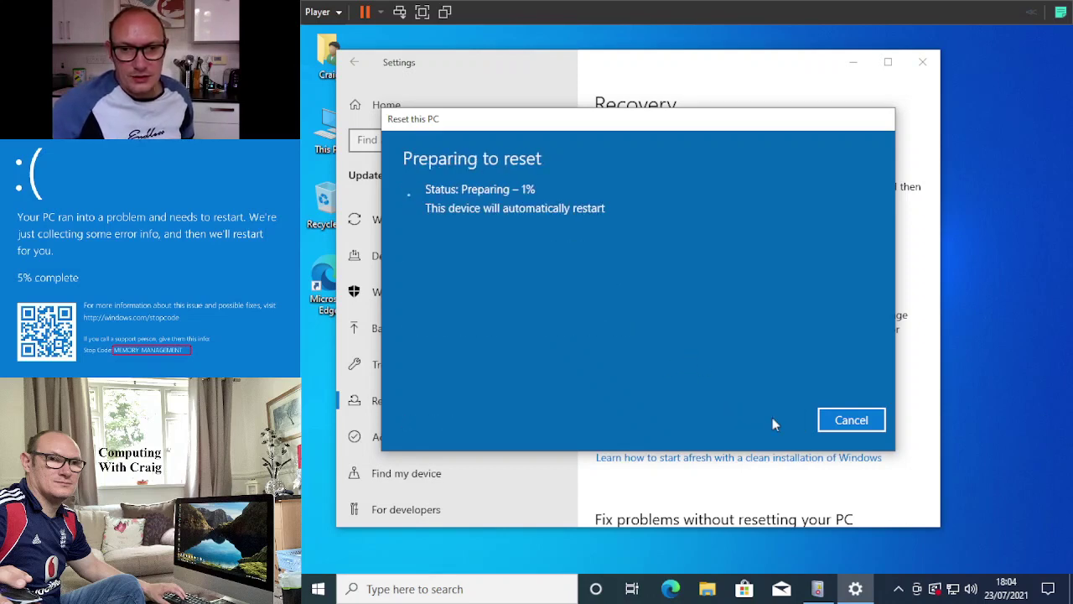